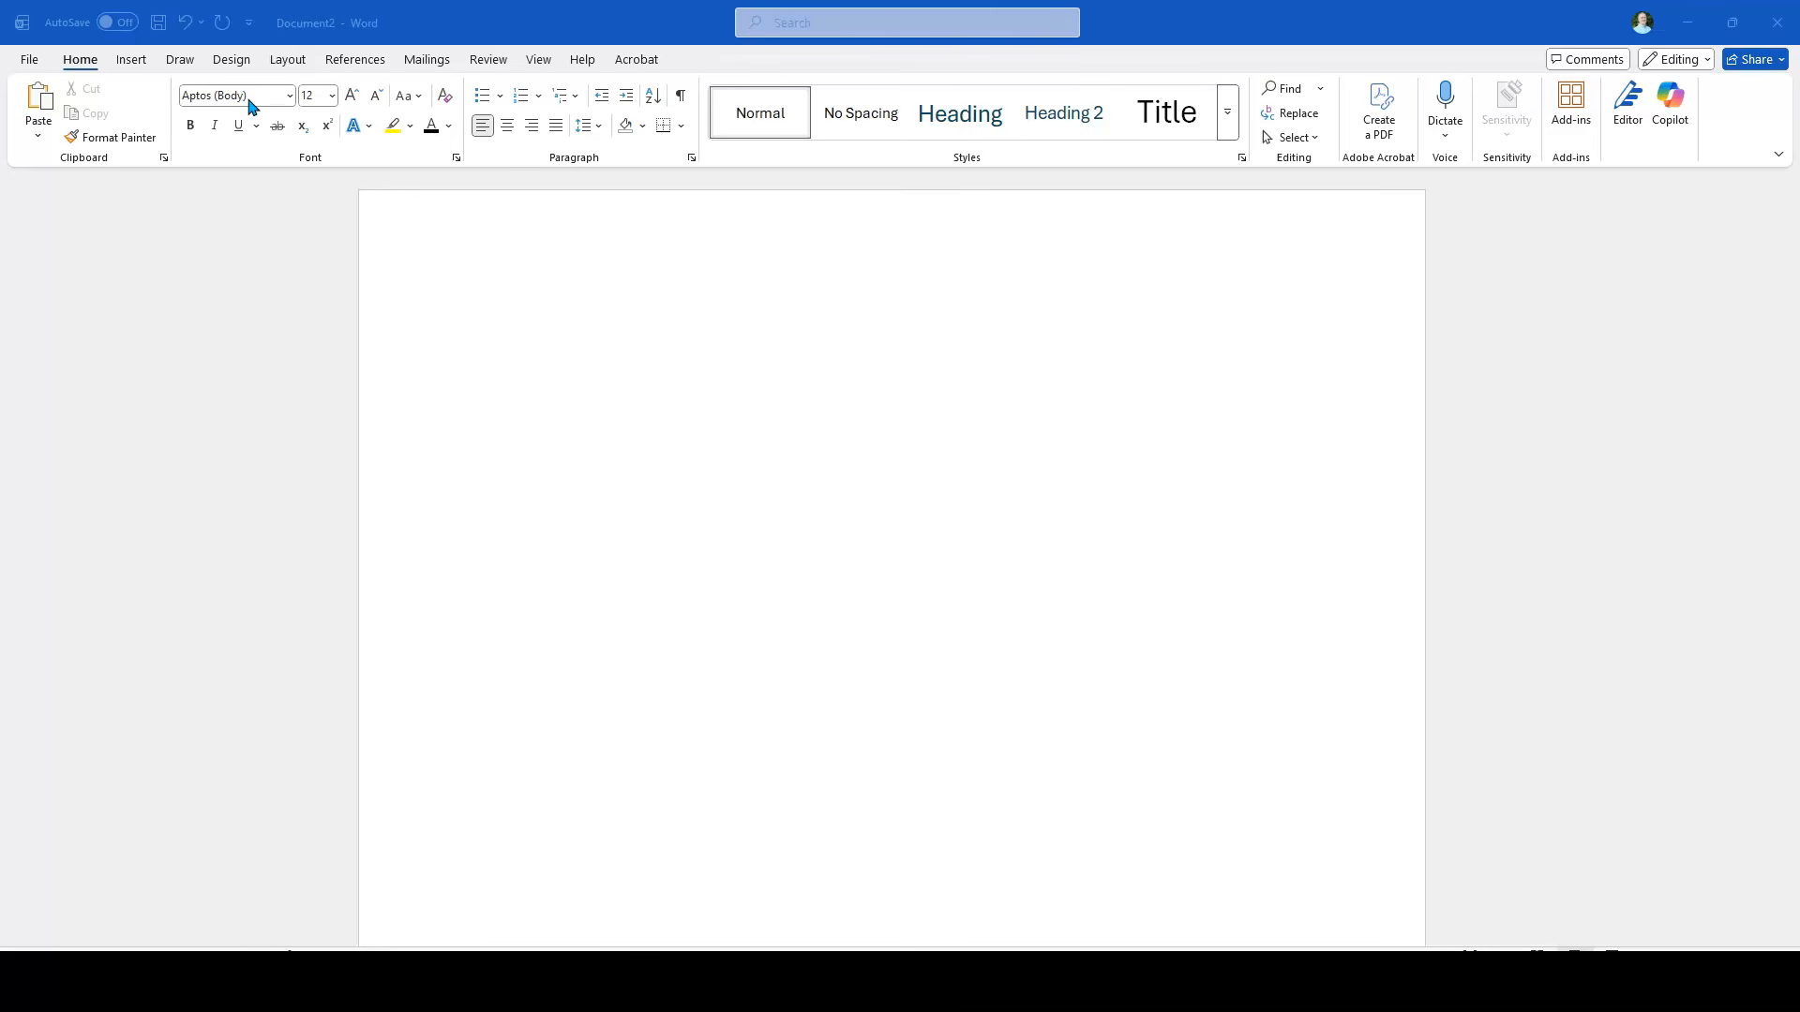
Step: Set the blank document's font to Times New Roman
left_click(291, 98)
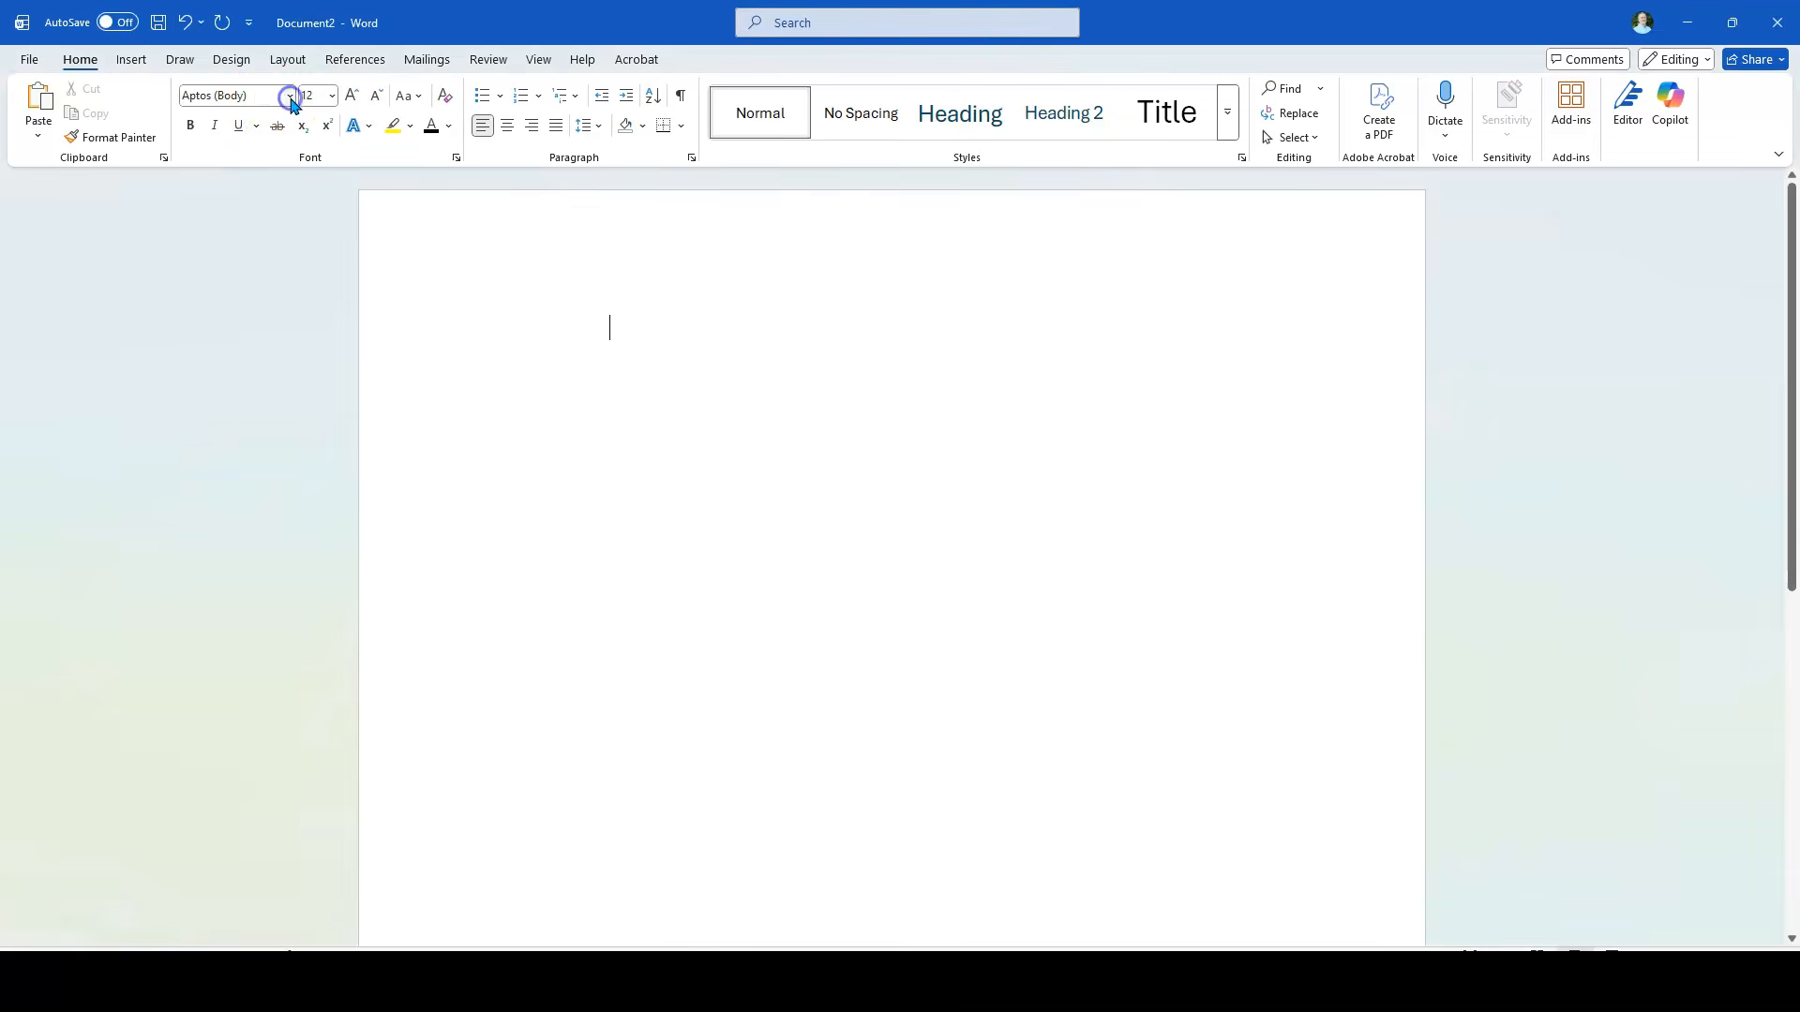
left_click(290, 97)
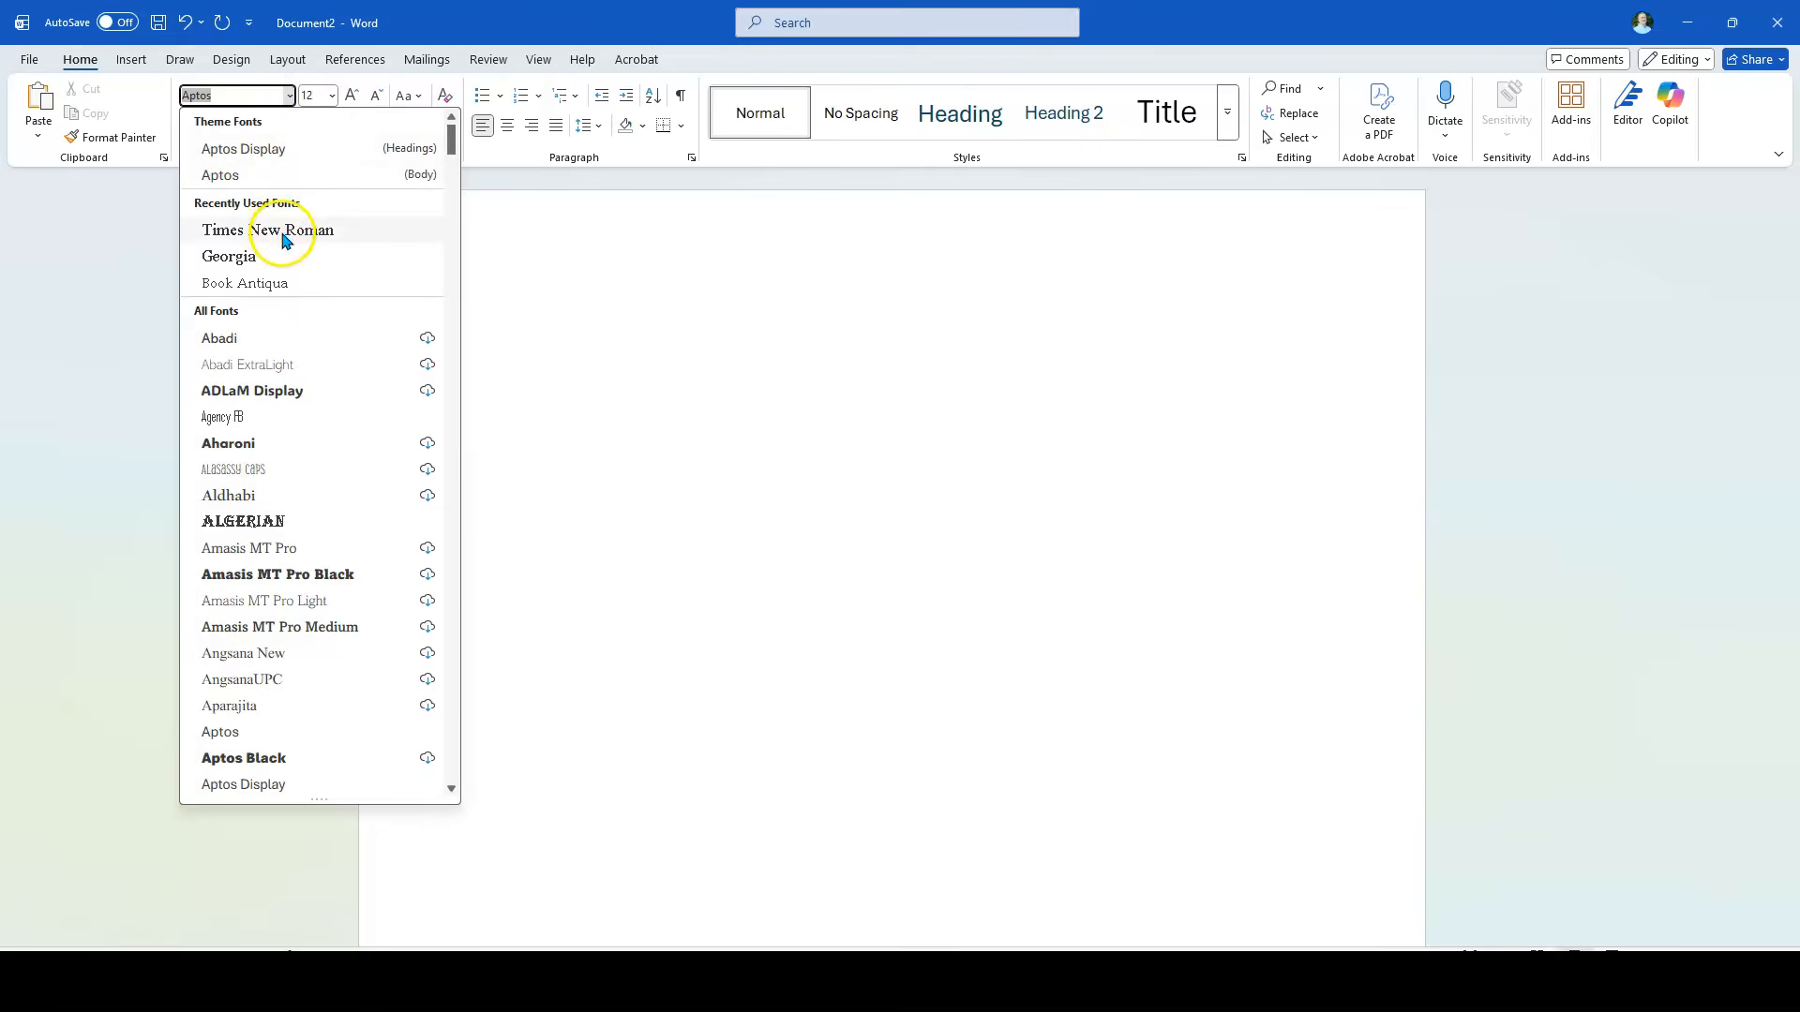
left_click(278, 234)
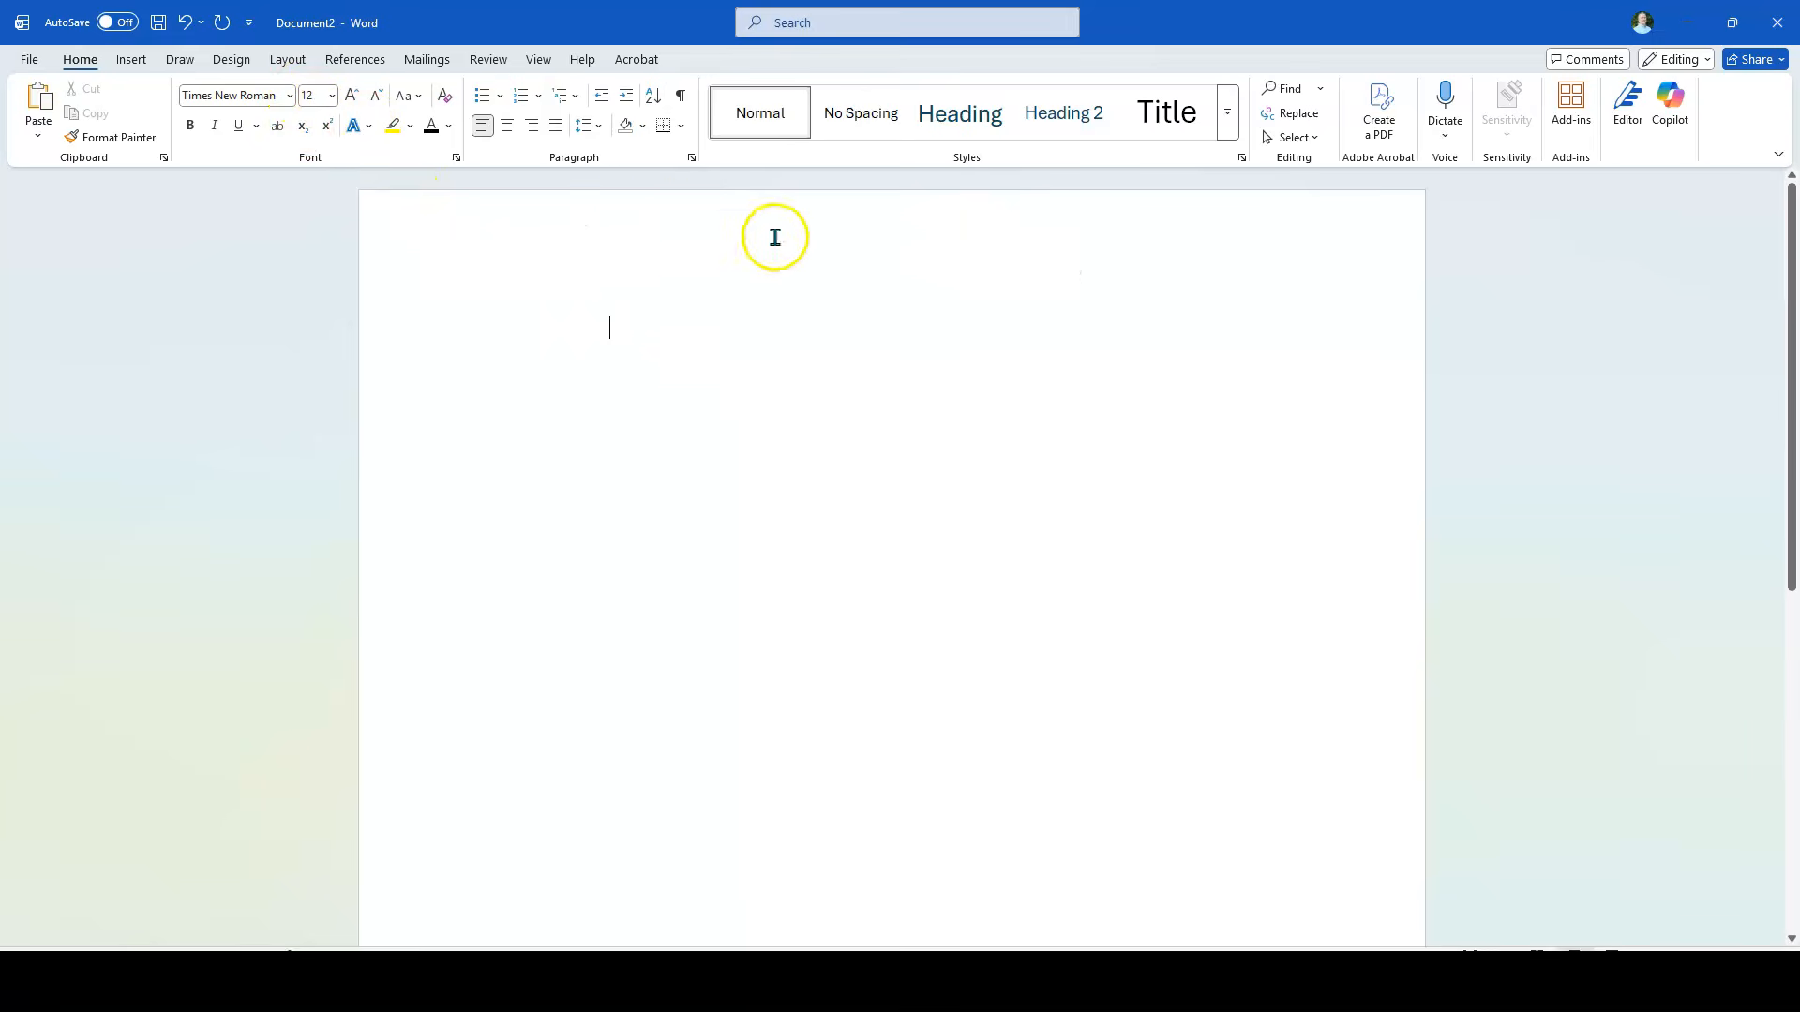
Step: Show the ruler and apply the Normal page margins of 1" on all sides
left_click(540, 62)
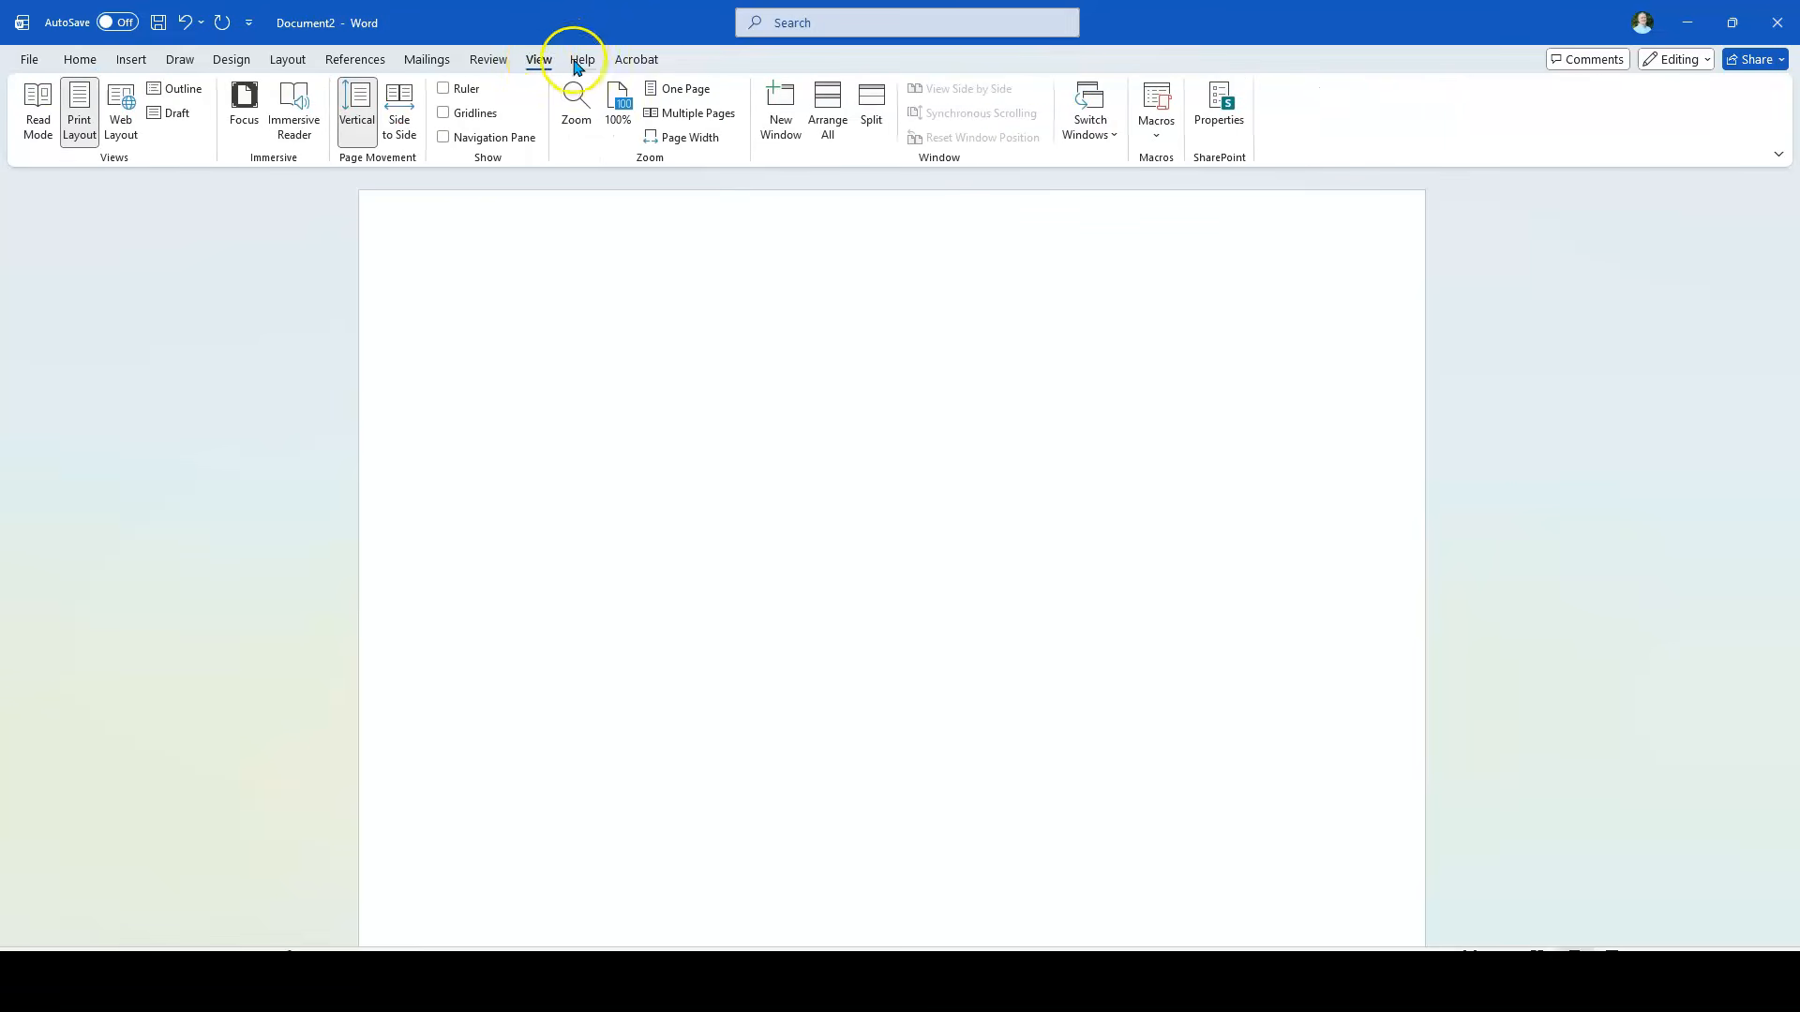
left_click(446, 90)
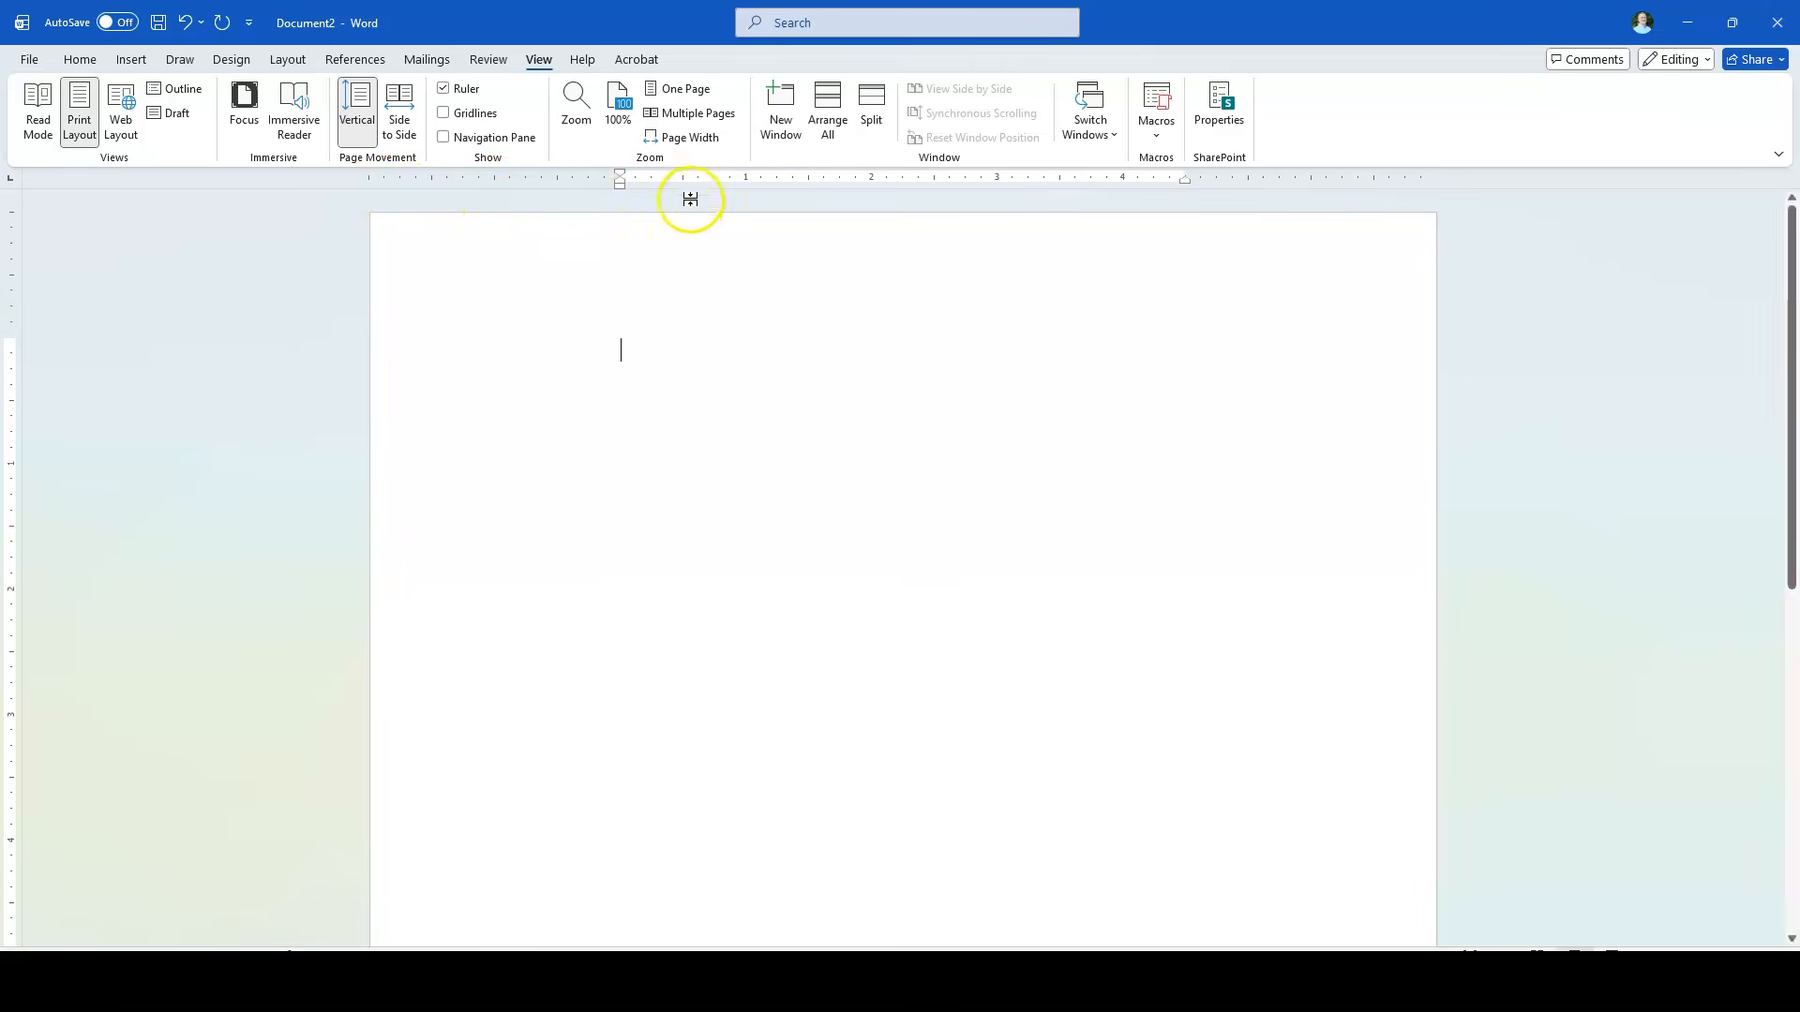
left_click(293, 64)
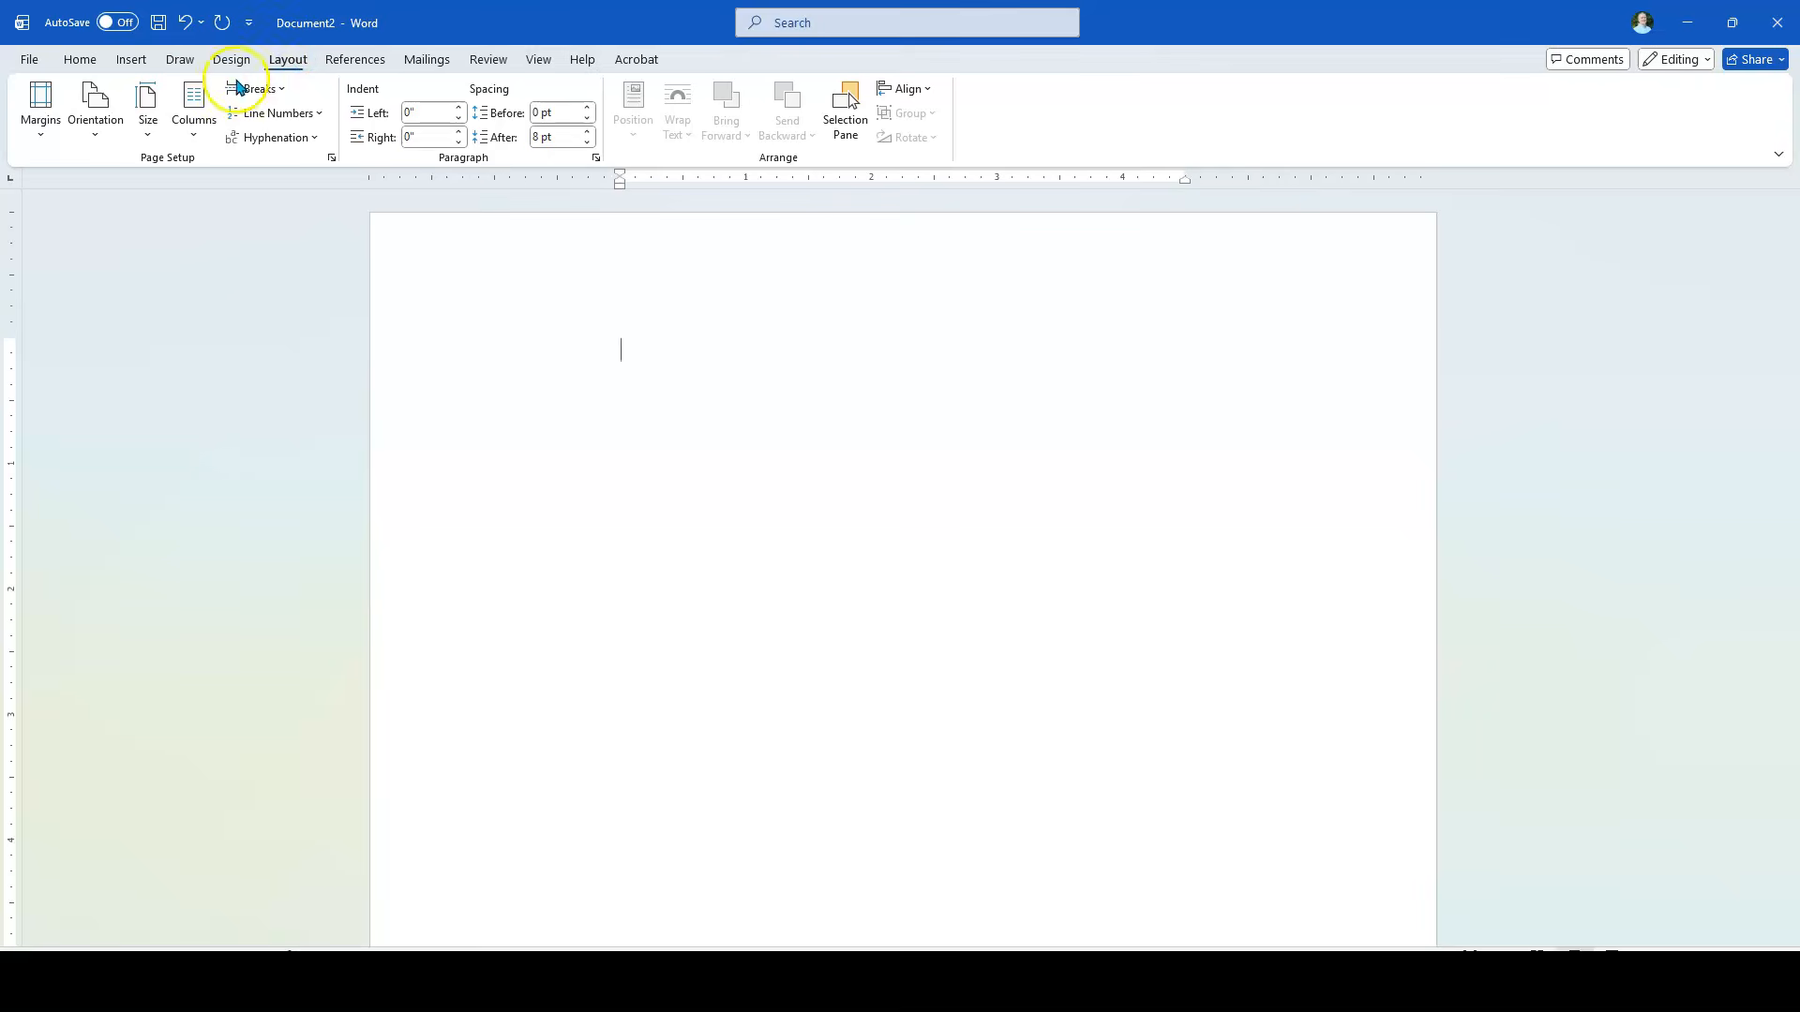
left_click(42, 106)
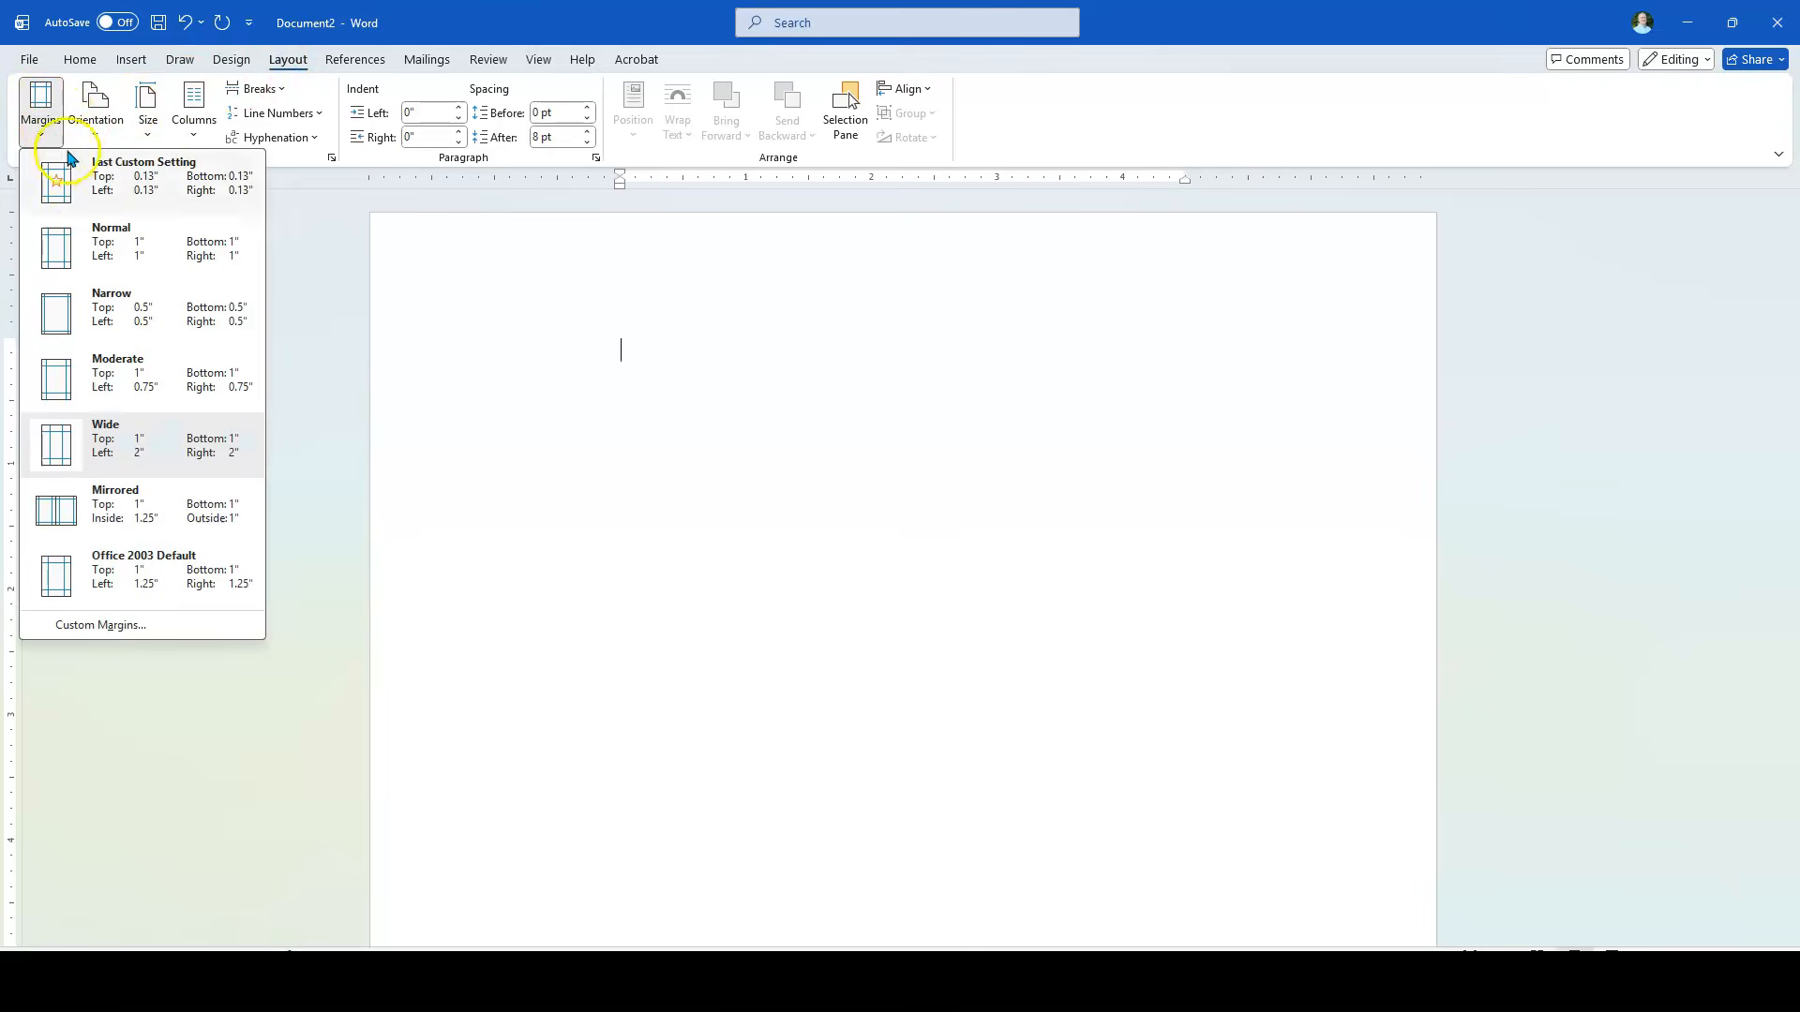
left_click(61, 251)
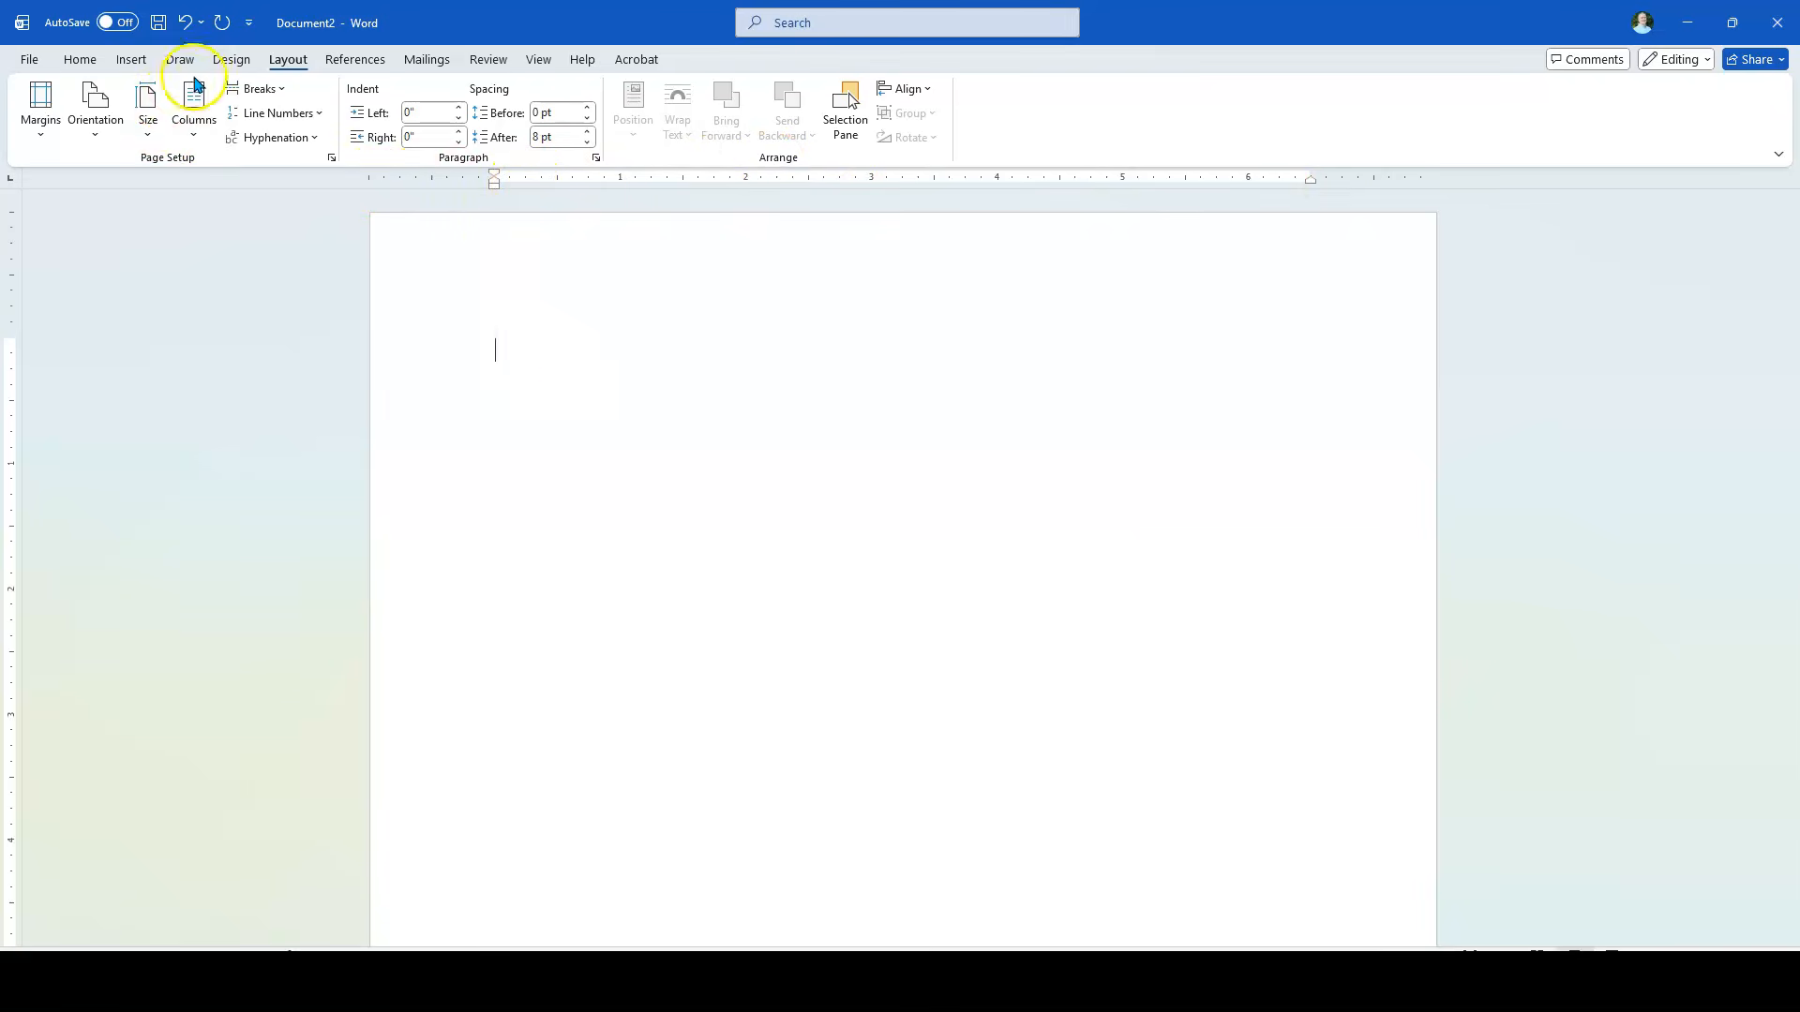
Step: Set the paragraph line spacing to Double and turn on not adding space between paragraphs of the same style
left_click(80, 60)
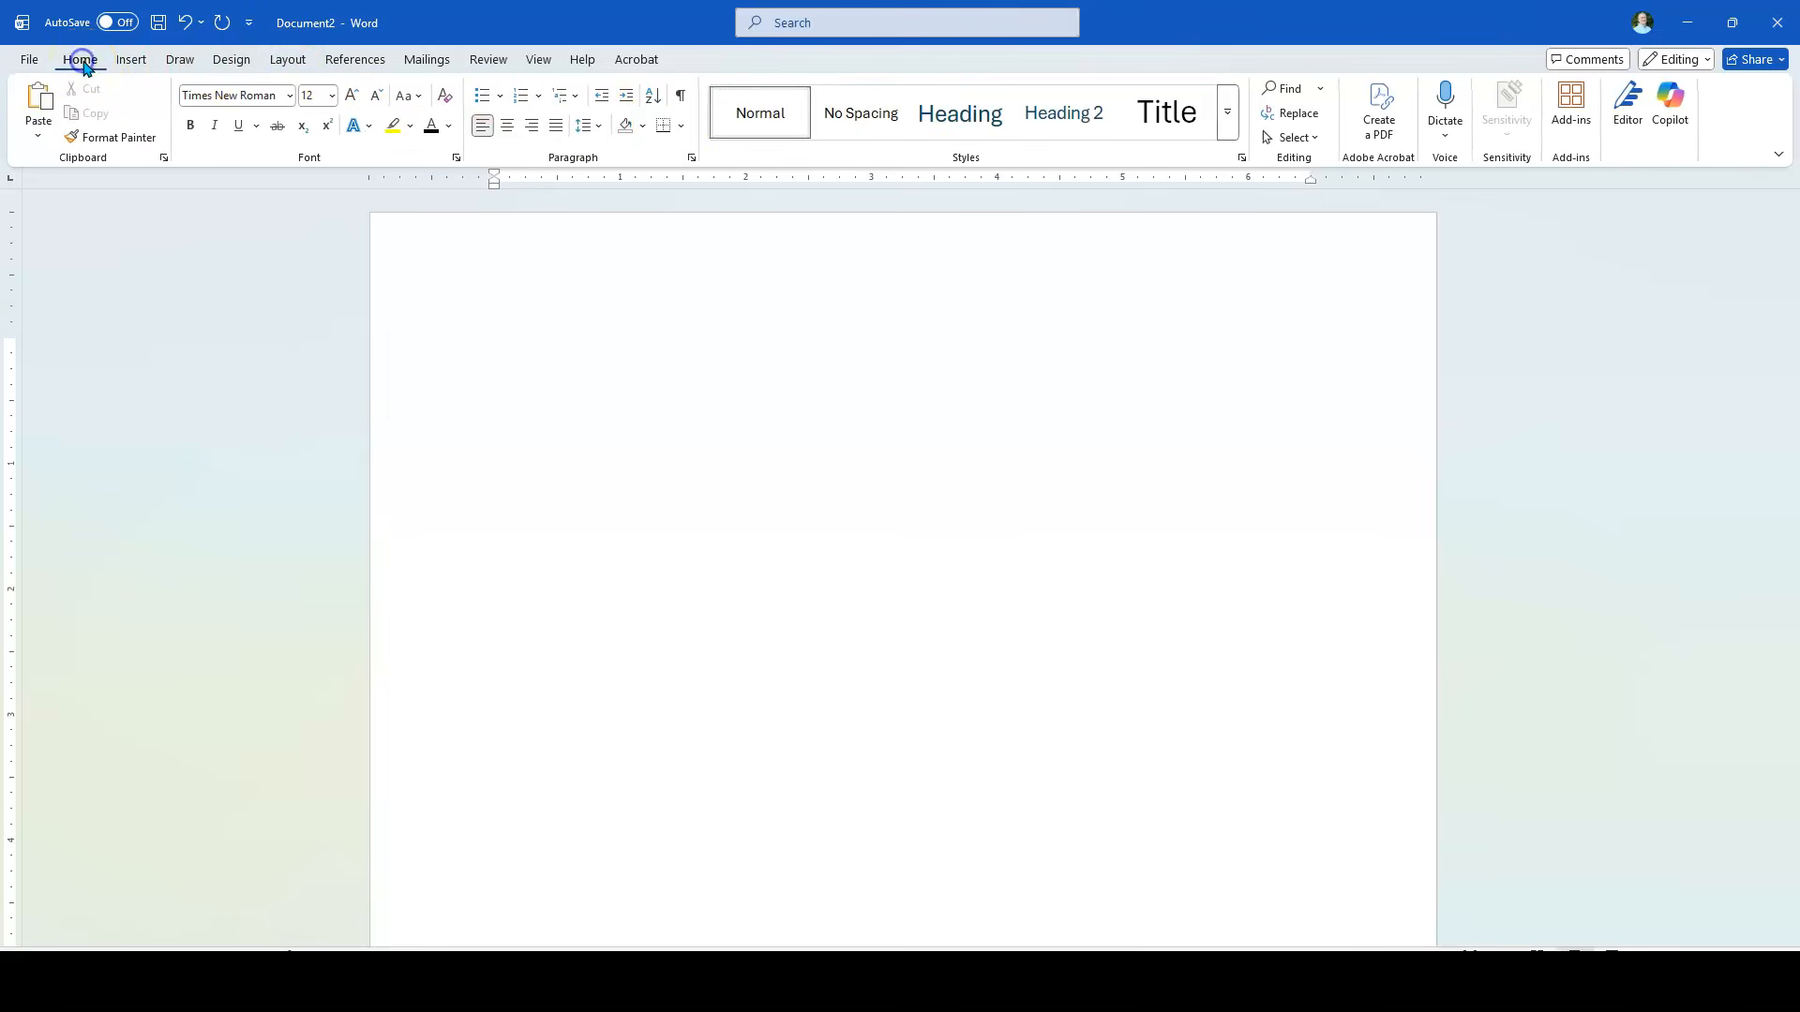
left_click(693, 162)
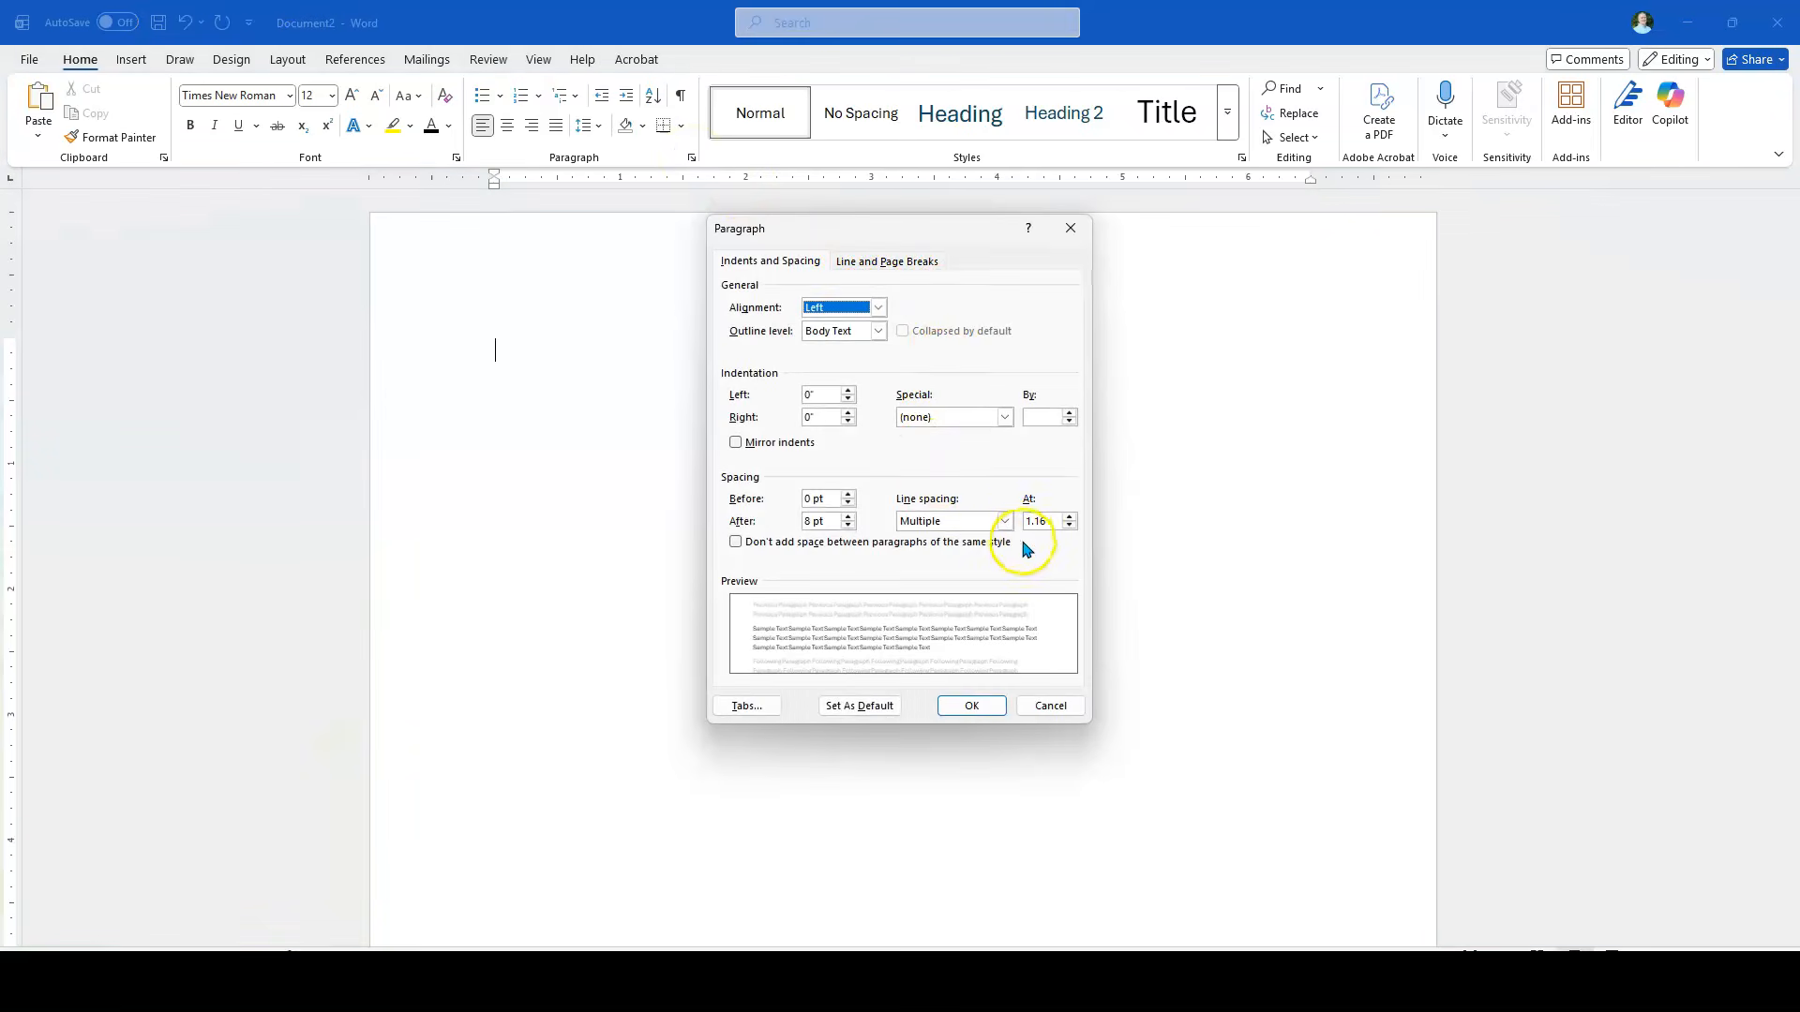
left_click(925, 521)
left_click(926, 562)
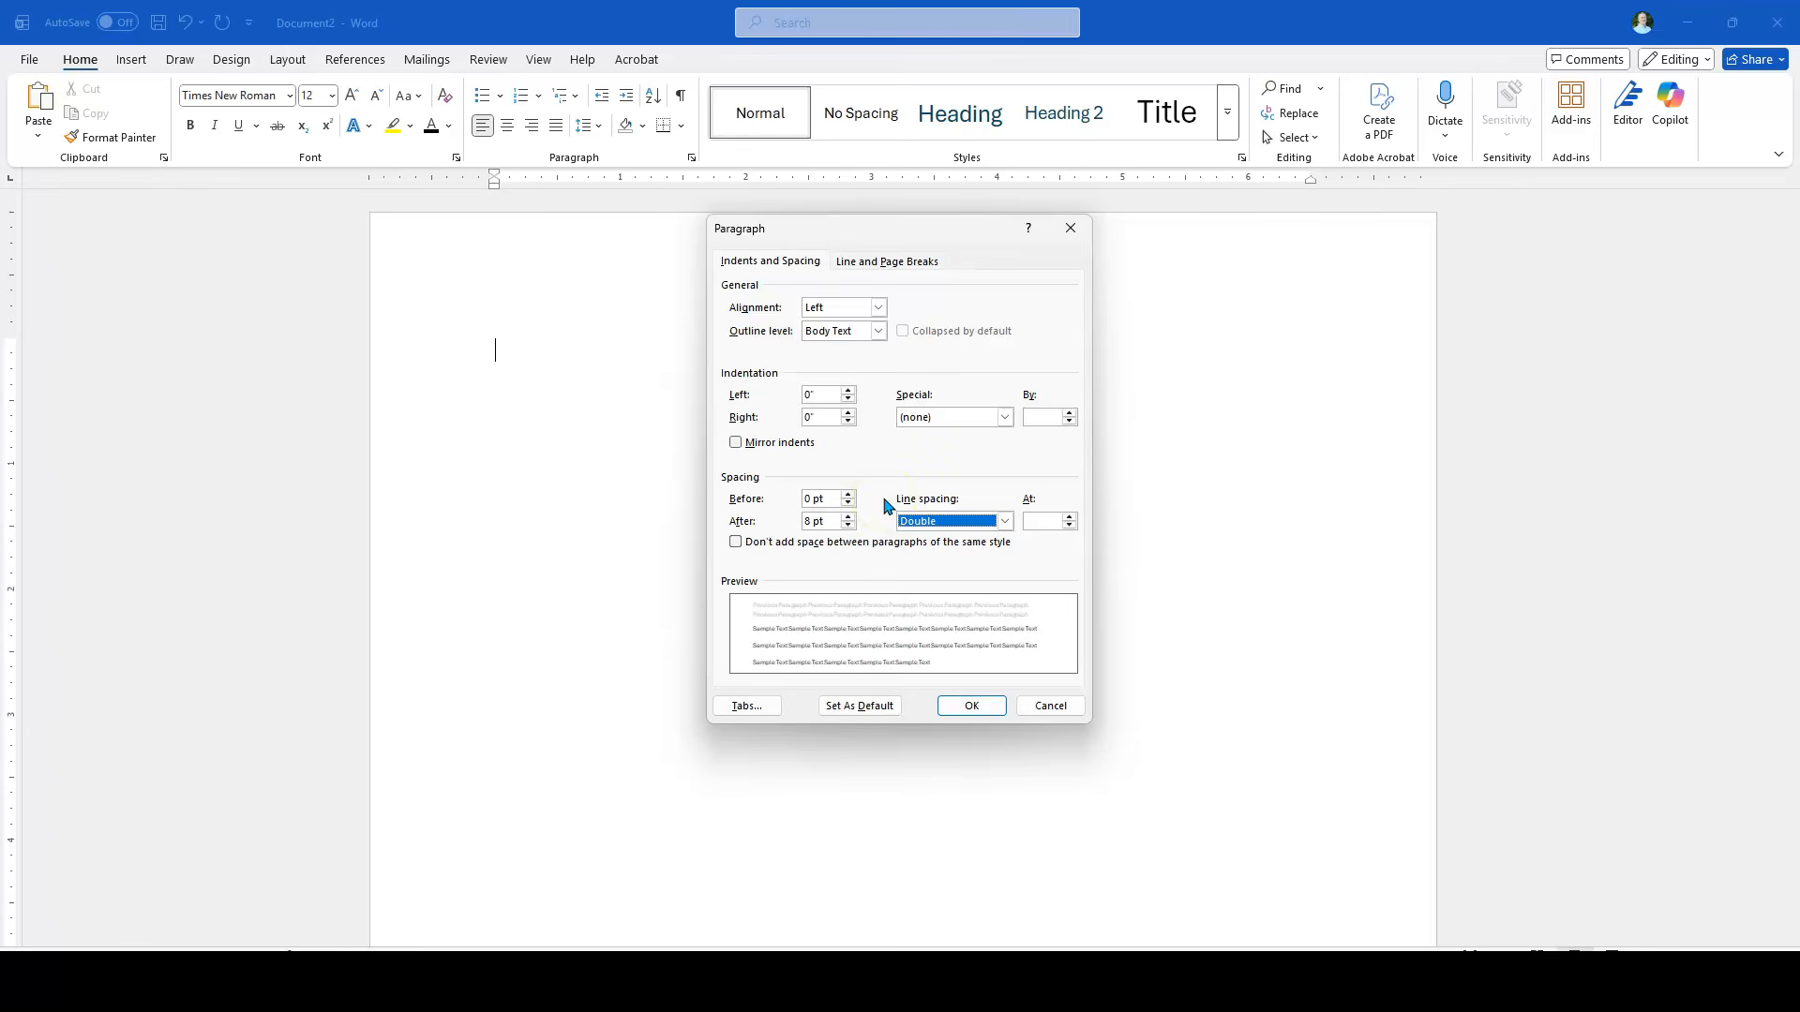
left_click(736, 544)
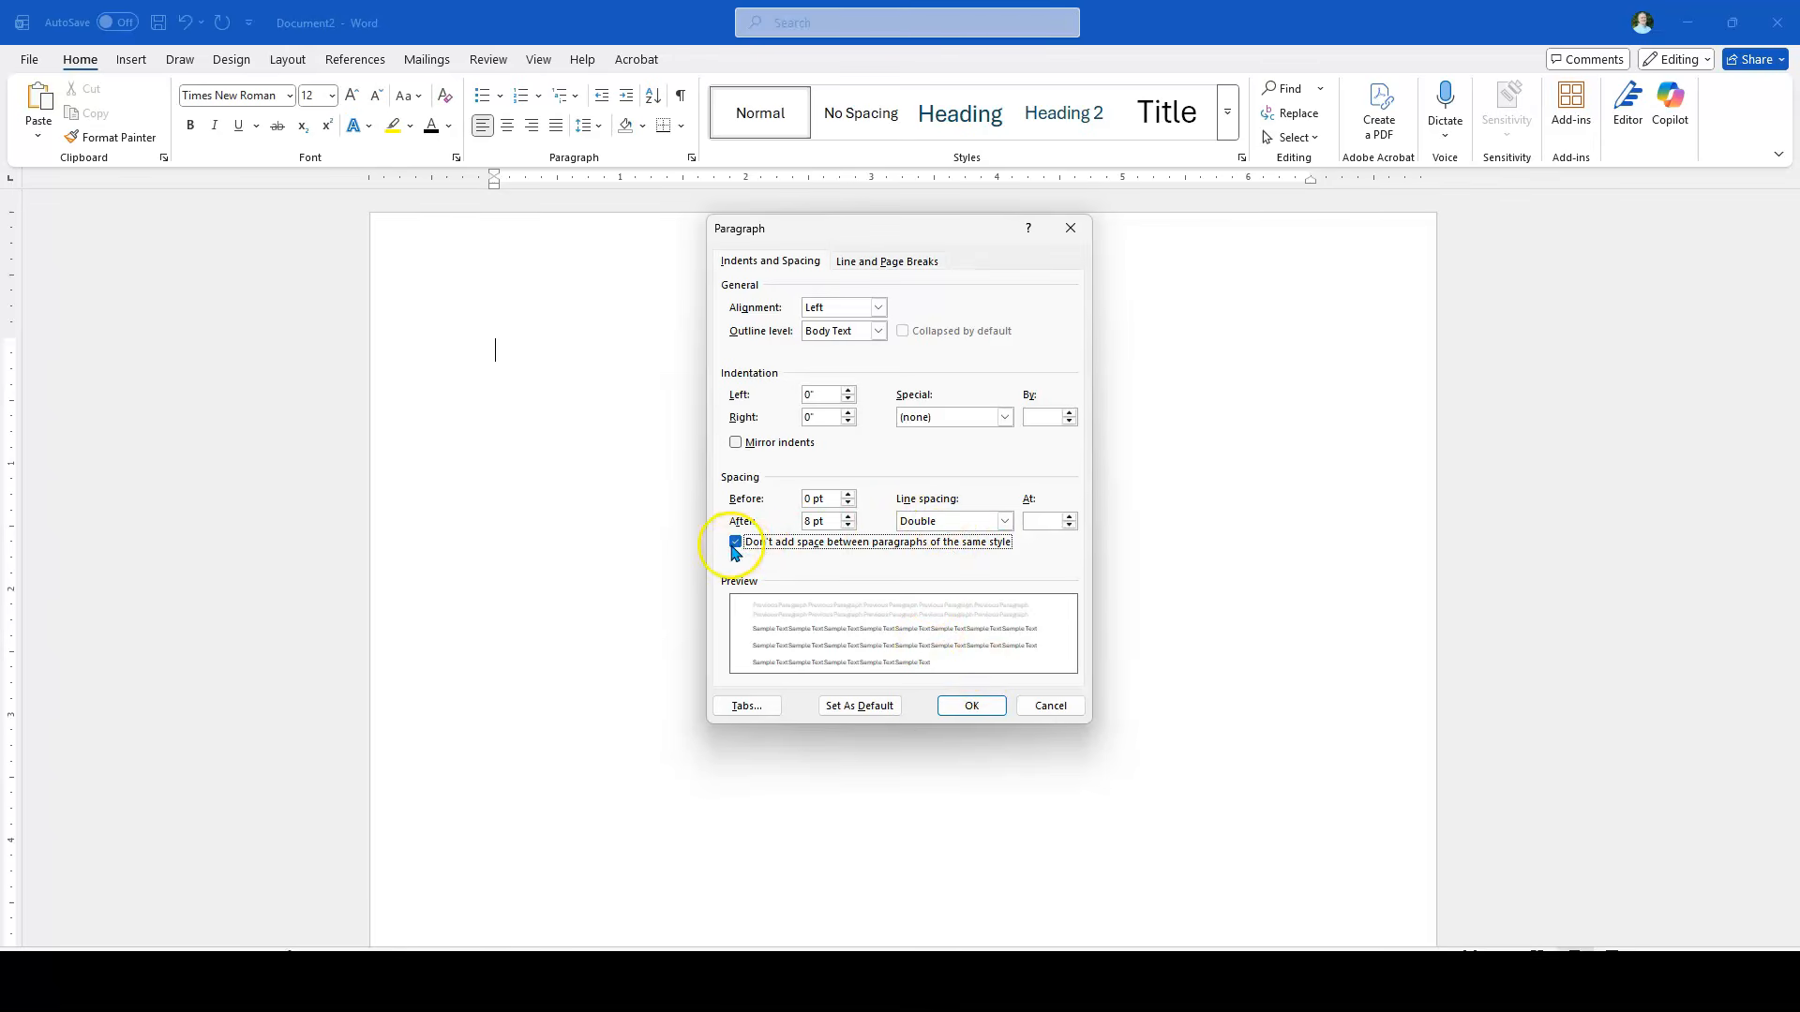
left_click(974, 706)
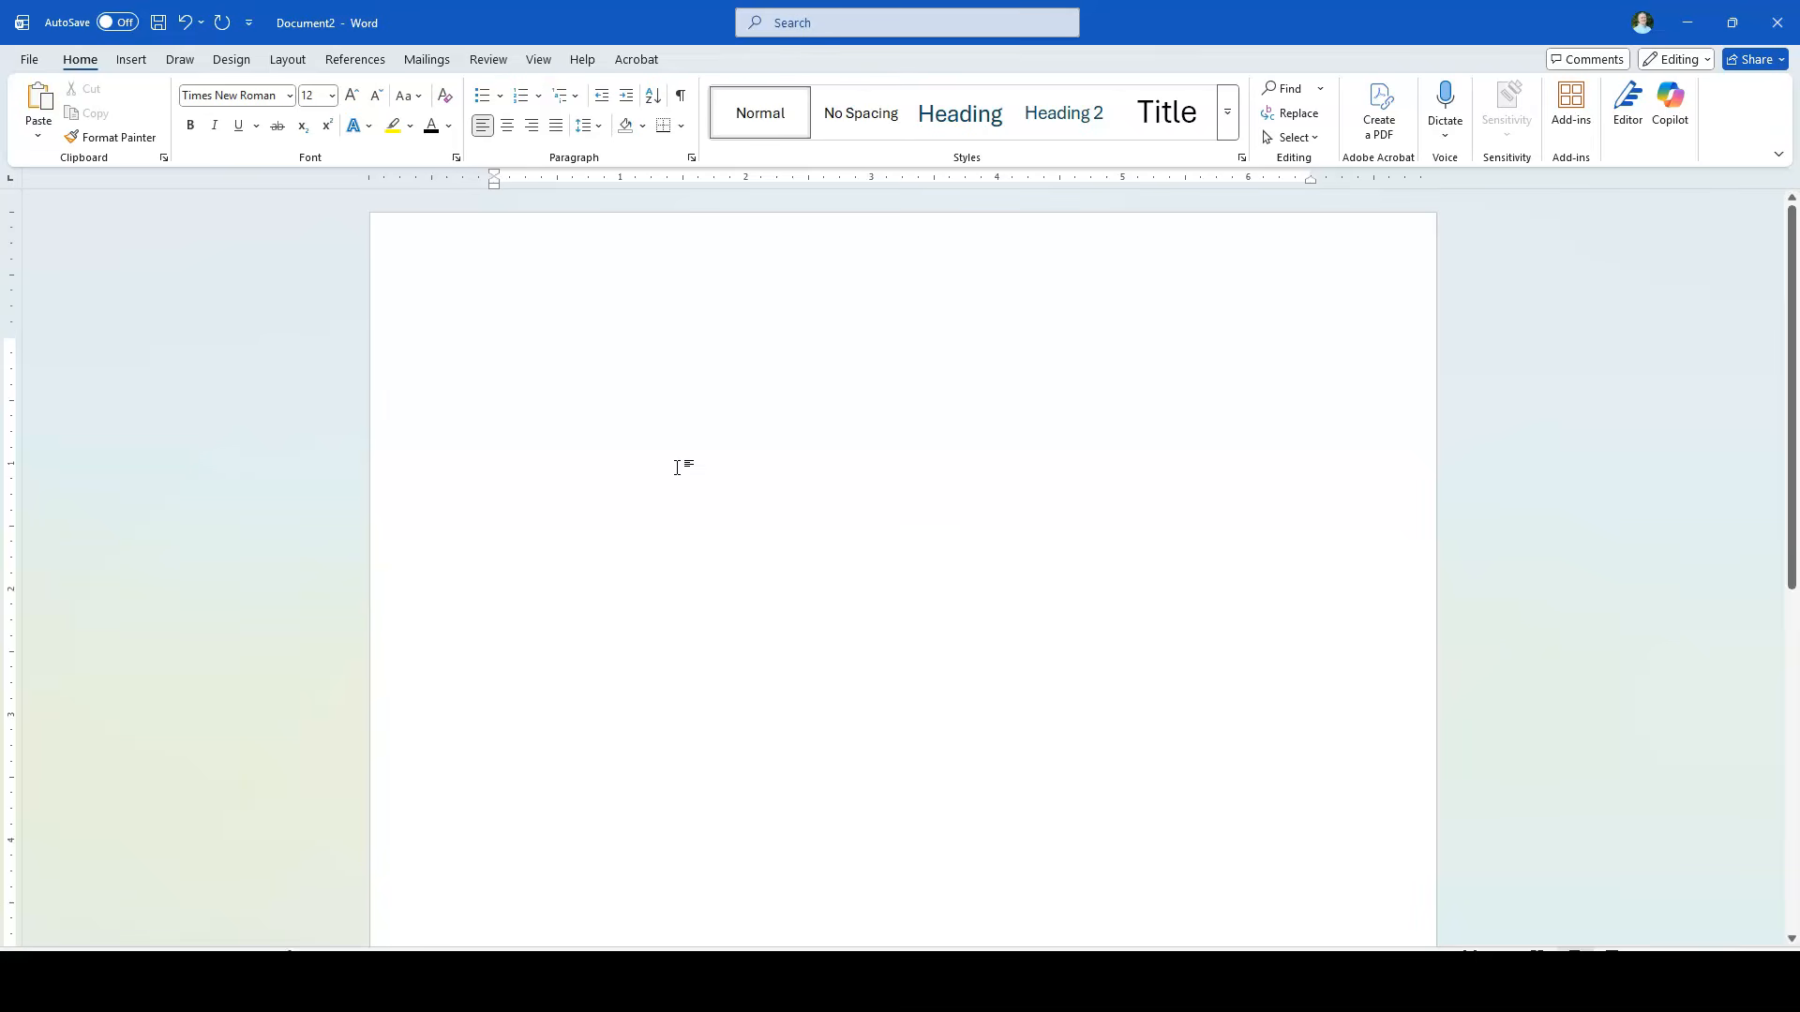
Step: Enter the student's full name on the first line and the professor's title and full name on the second
type("Jason Morgan")
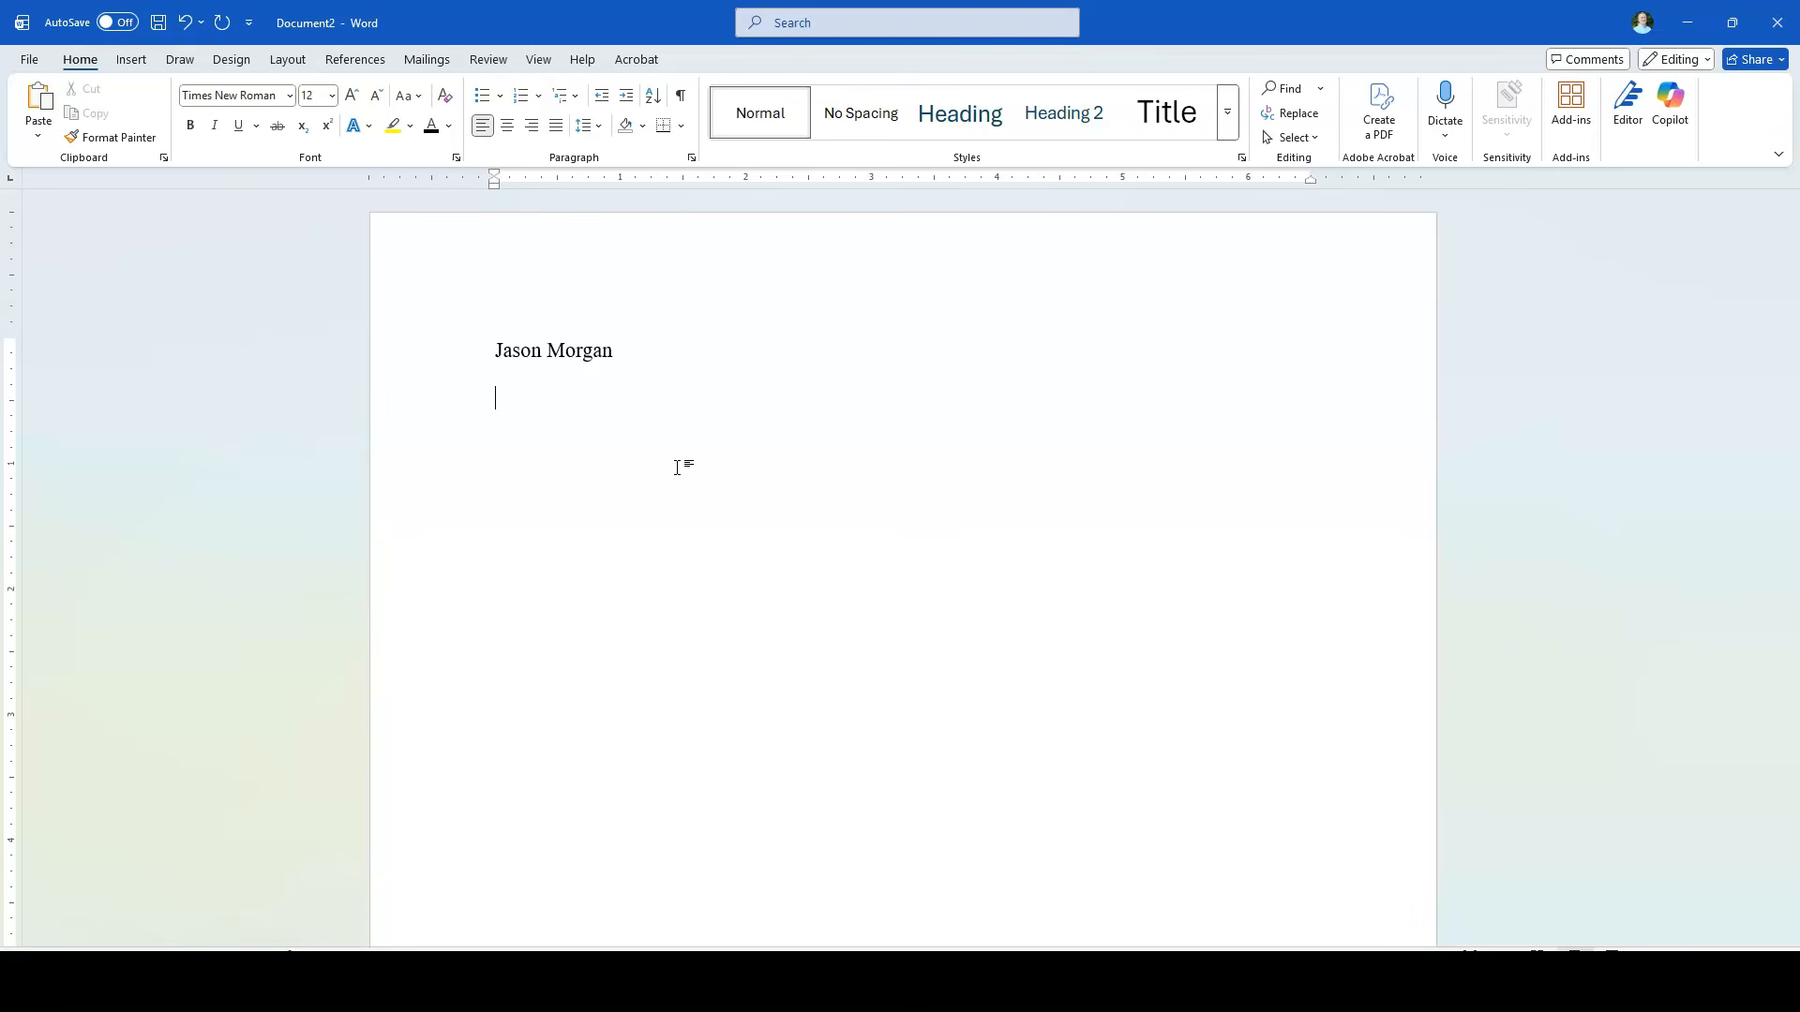
type("H")
type("enry Jones")
Step: Add the course code ENG 217-04 and the date 31 January 2026 on separate lines below the professor's name
type("ENG")
type(" 217-")
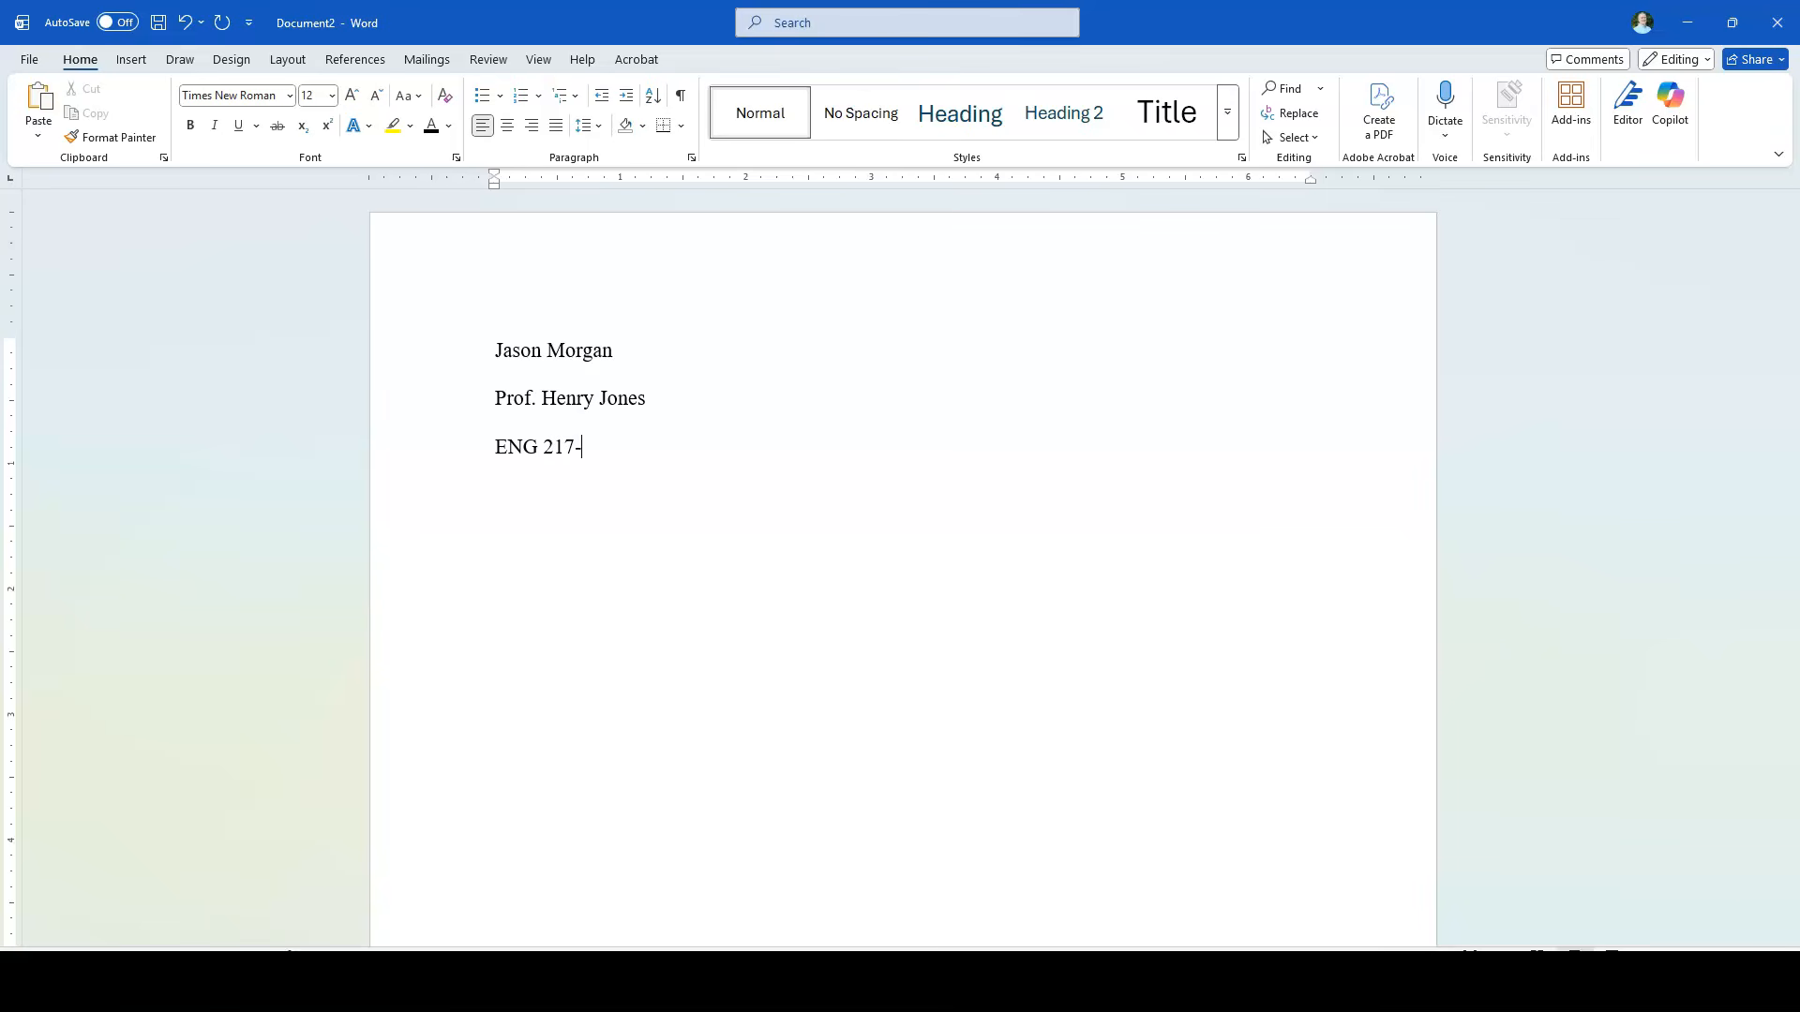
type("04")
type("a")
type("nu")
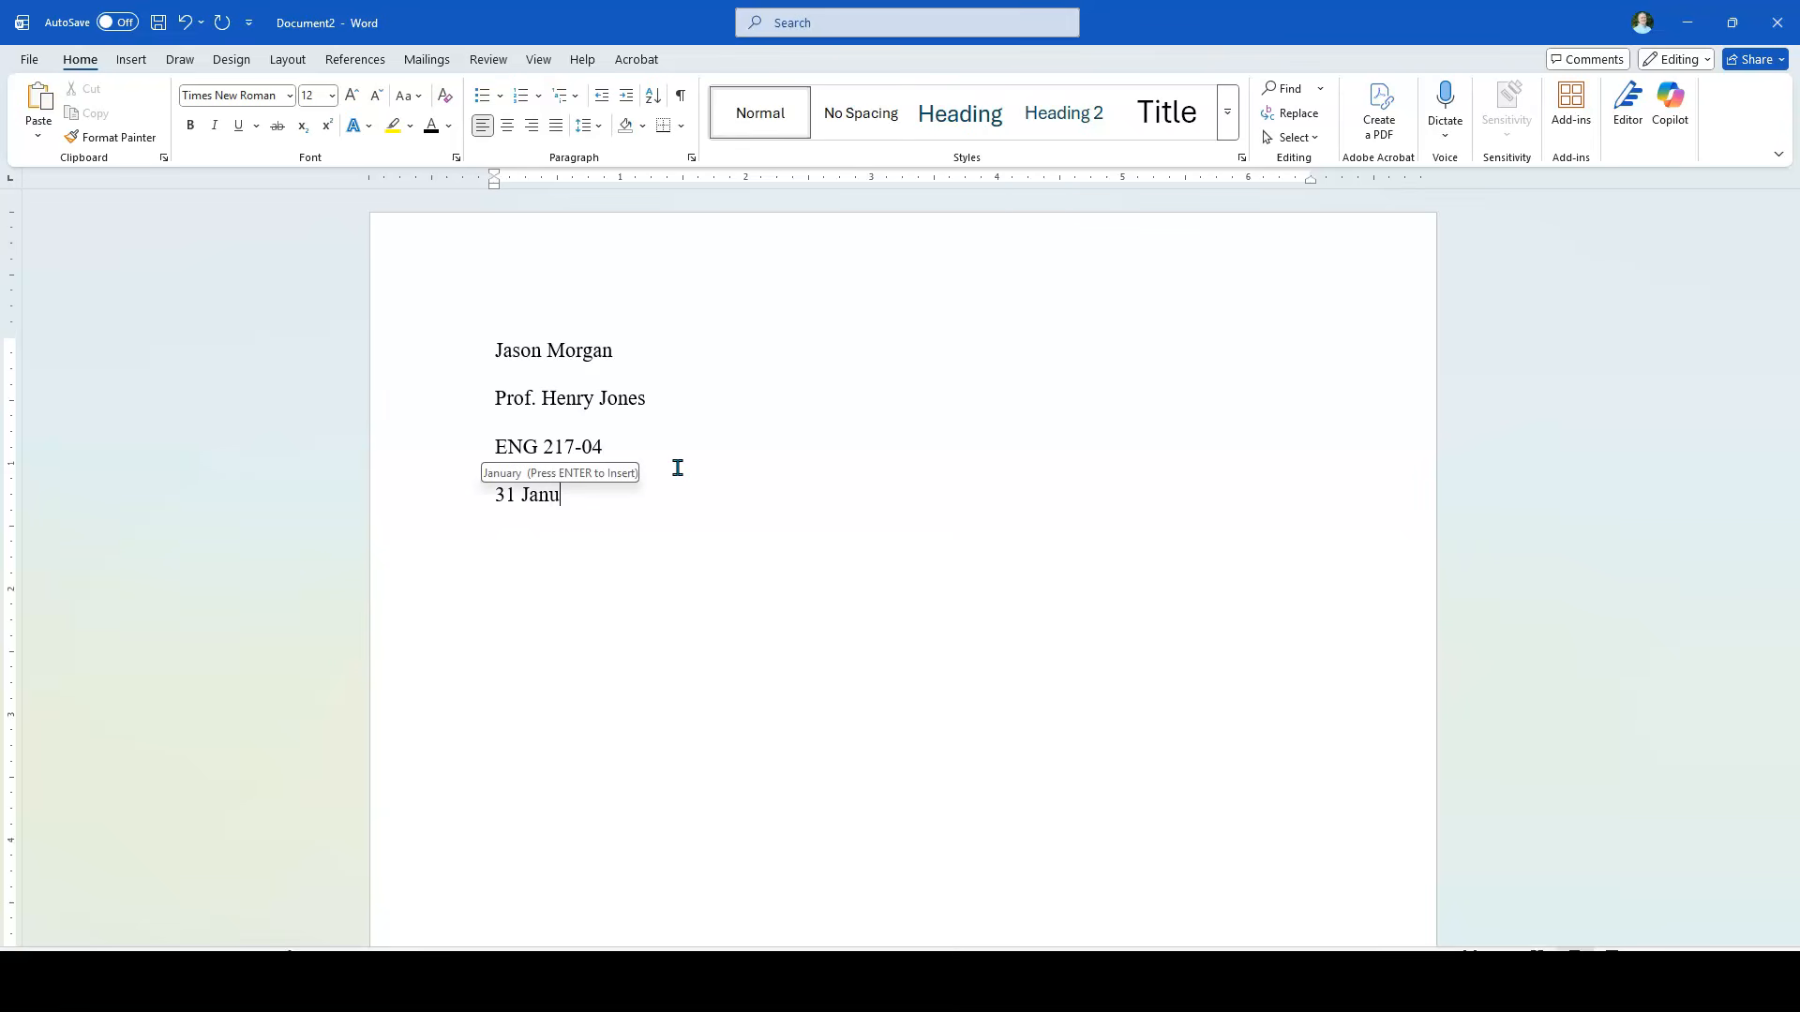
key("Return")
type("2026")
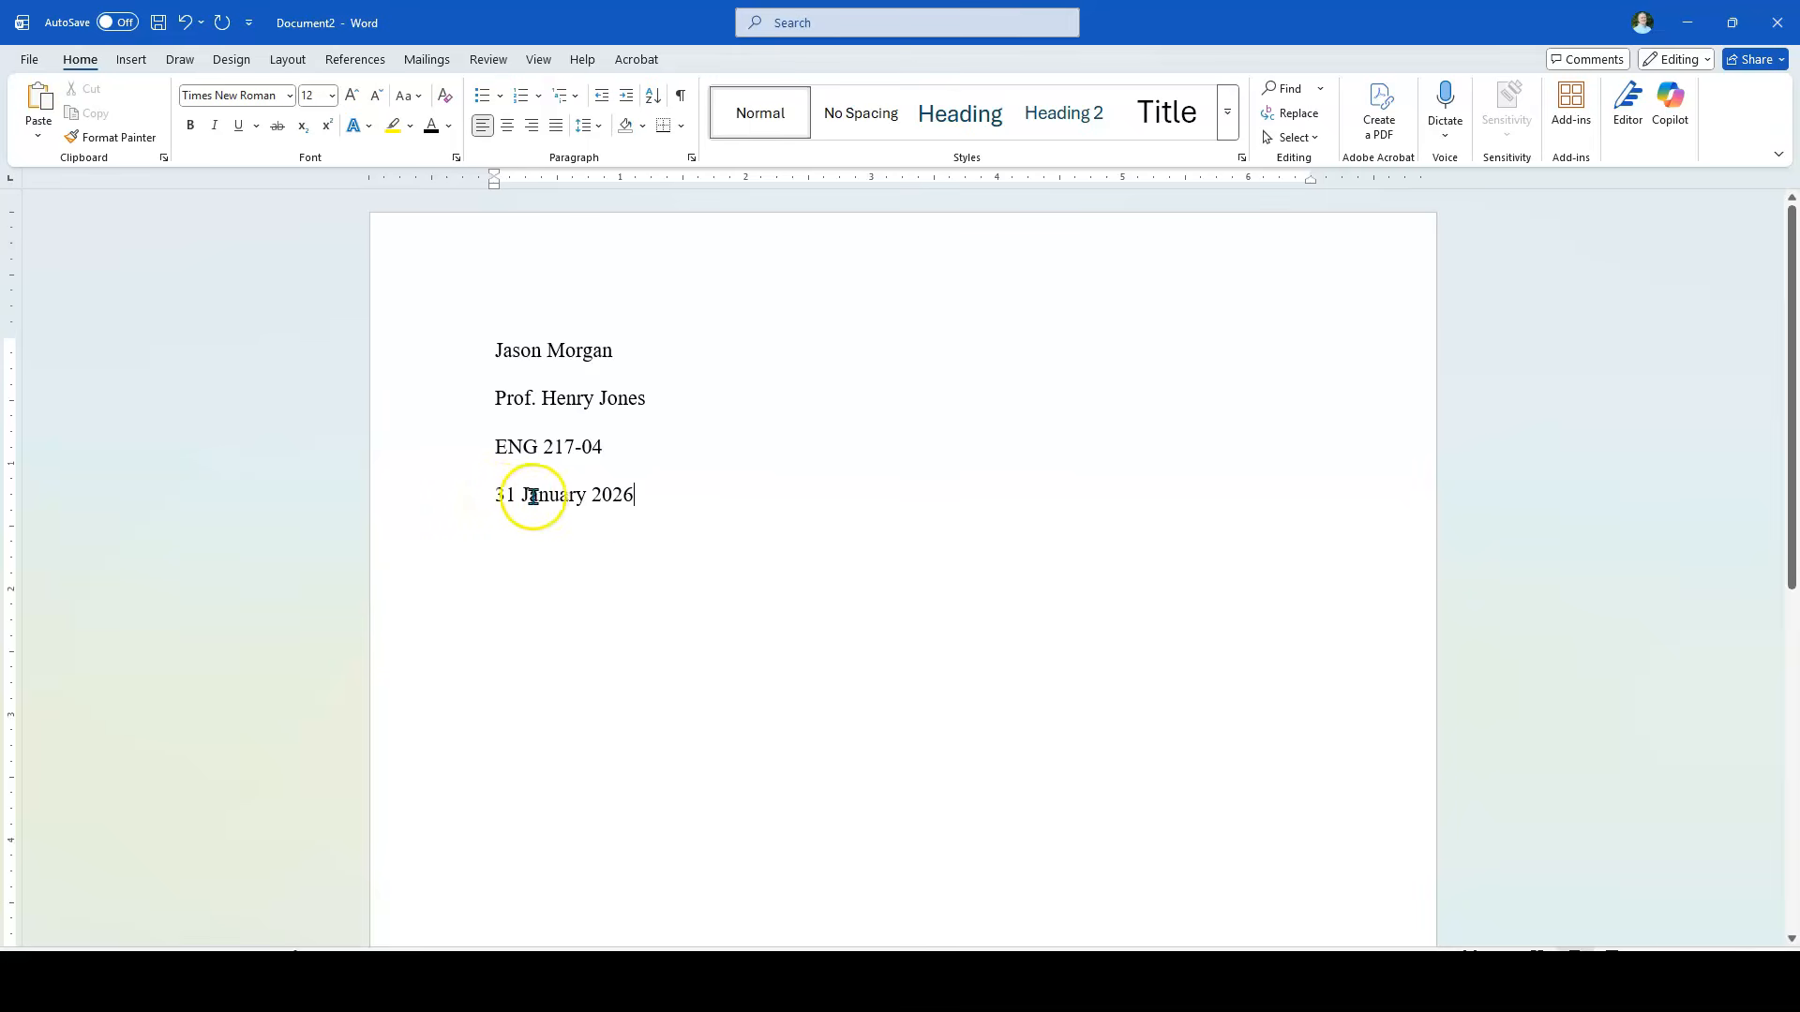
left_click(647, 499)
Step: Open the page header and insert a right-aligned page number using the Plain Number 3 top-of-page style
double_click(888, 245)
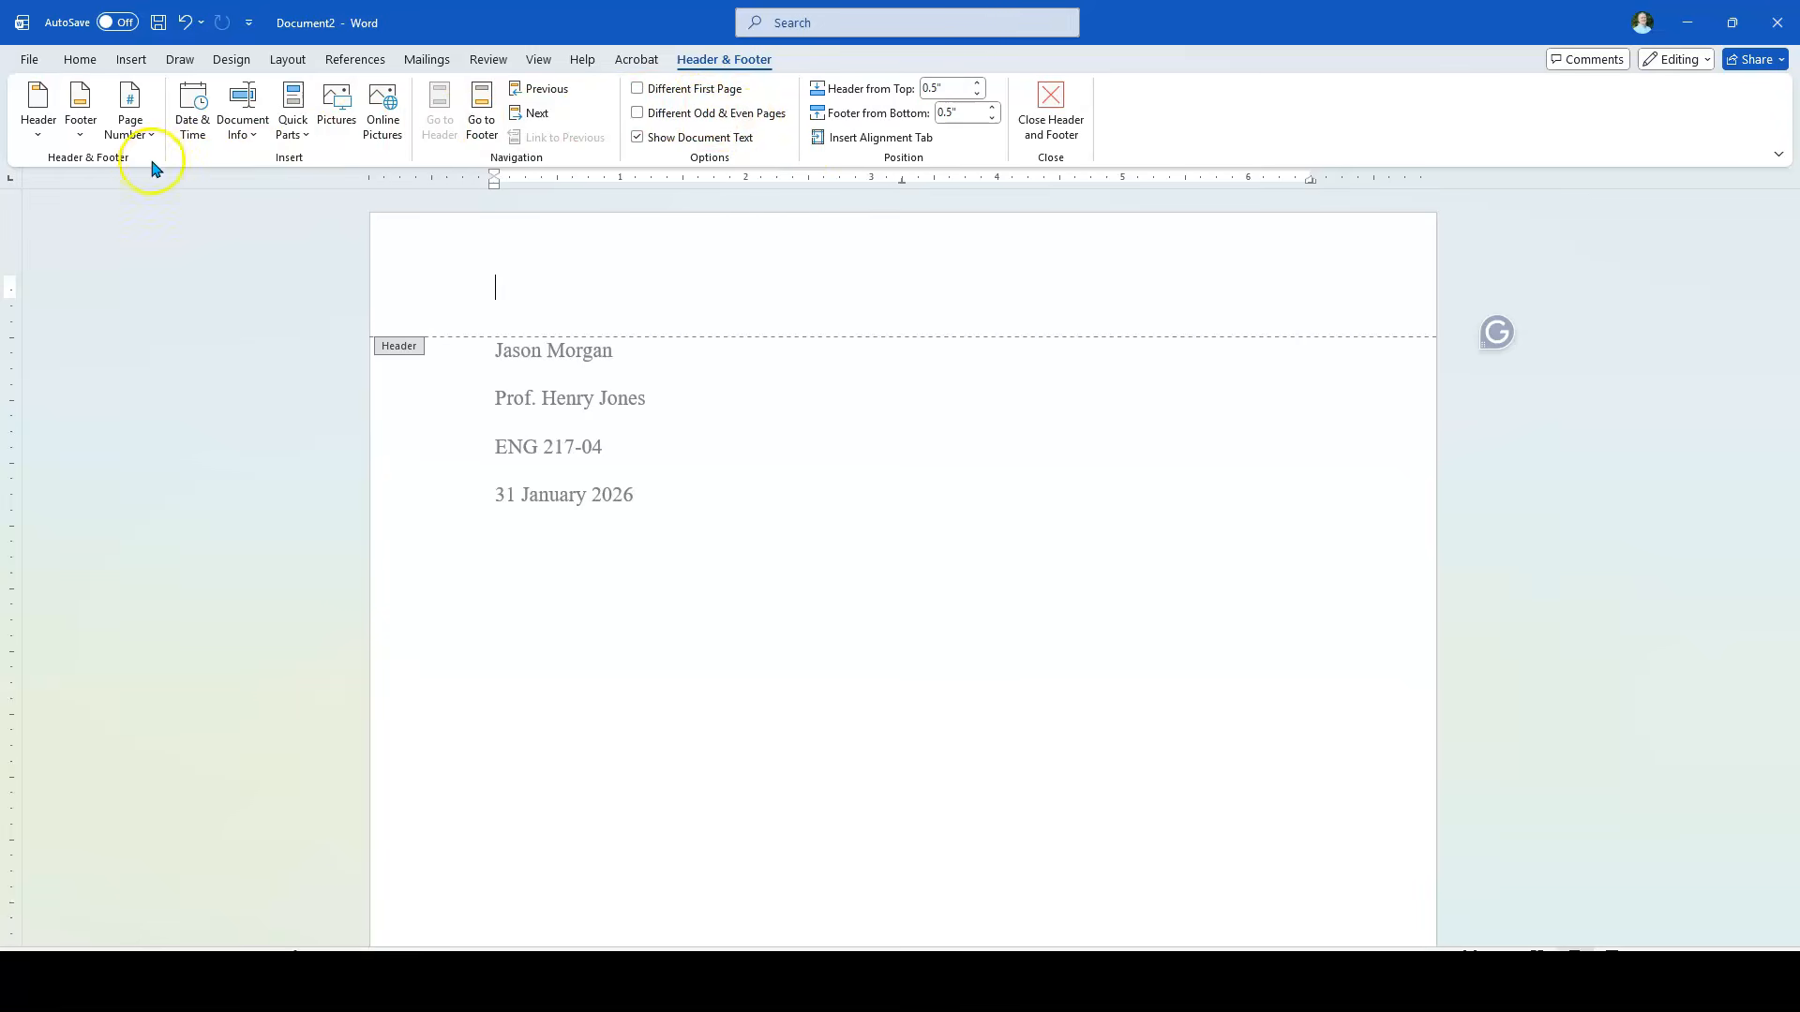
left_click(136, 121)
left_click(136, 122)
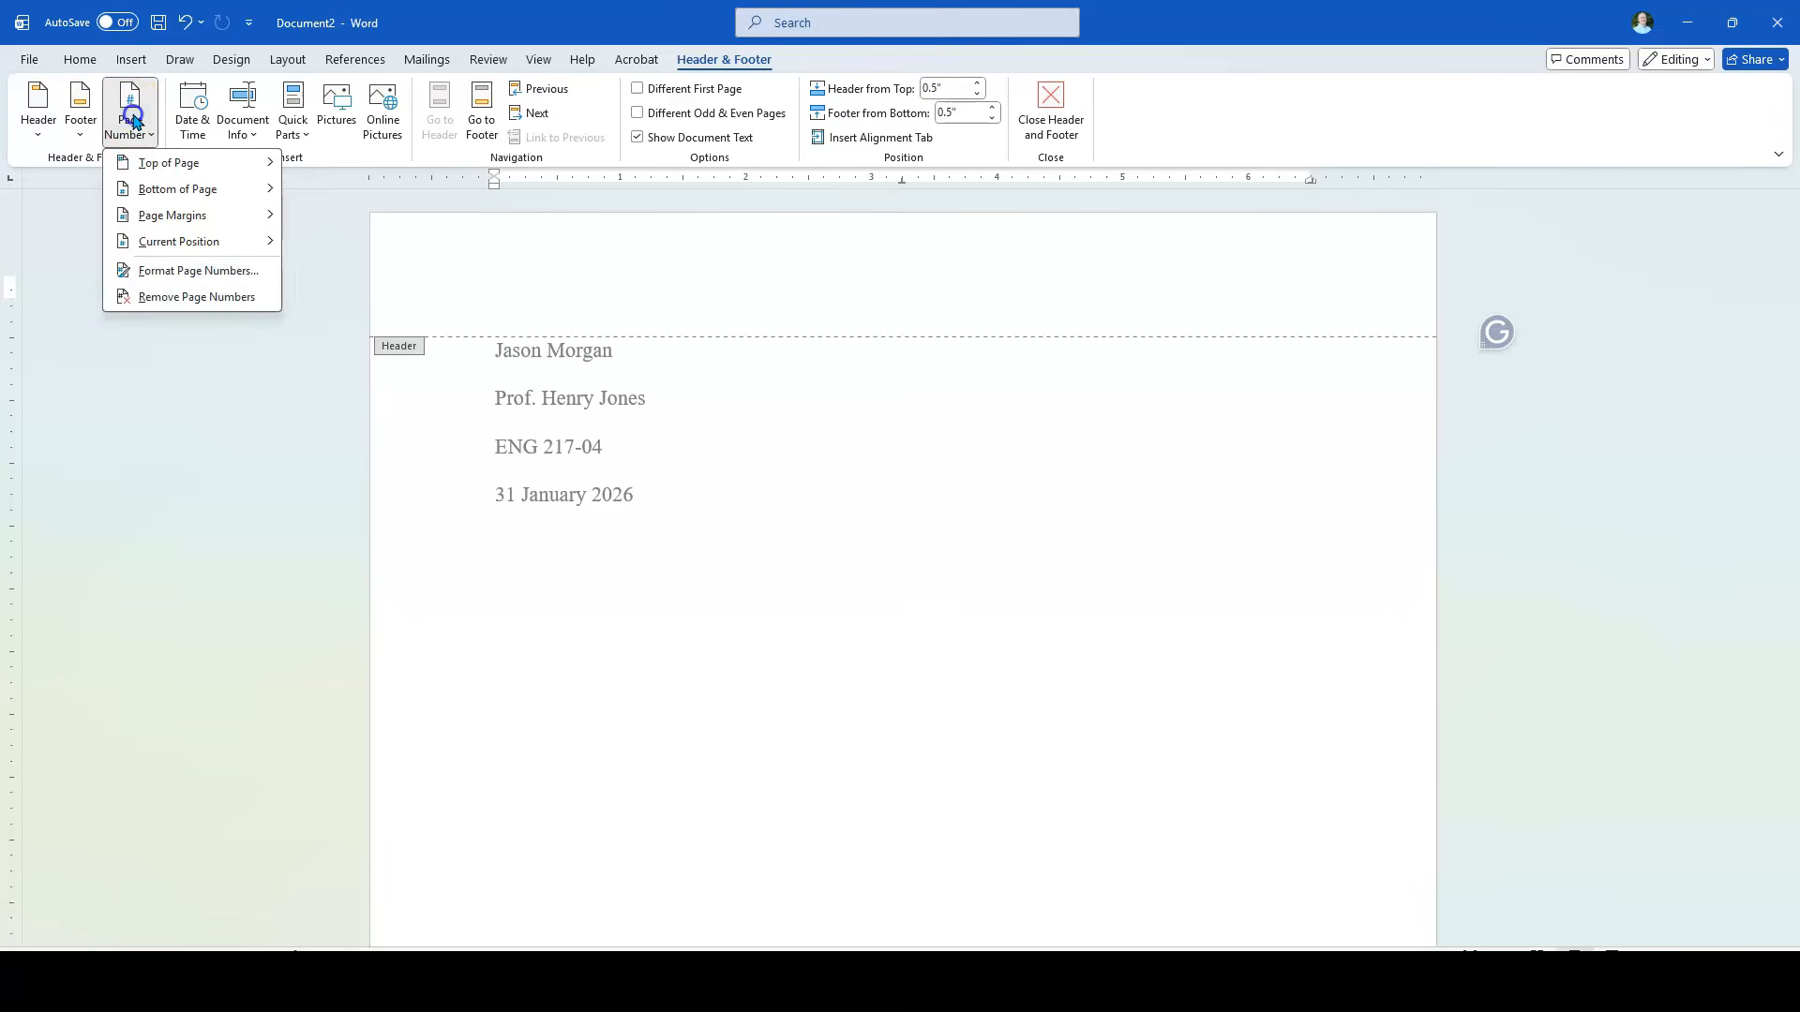
mouse_move(152, 162)
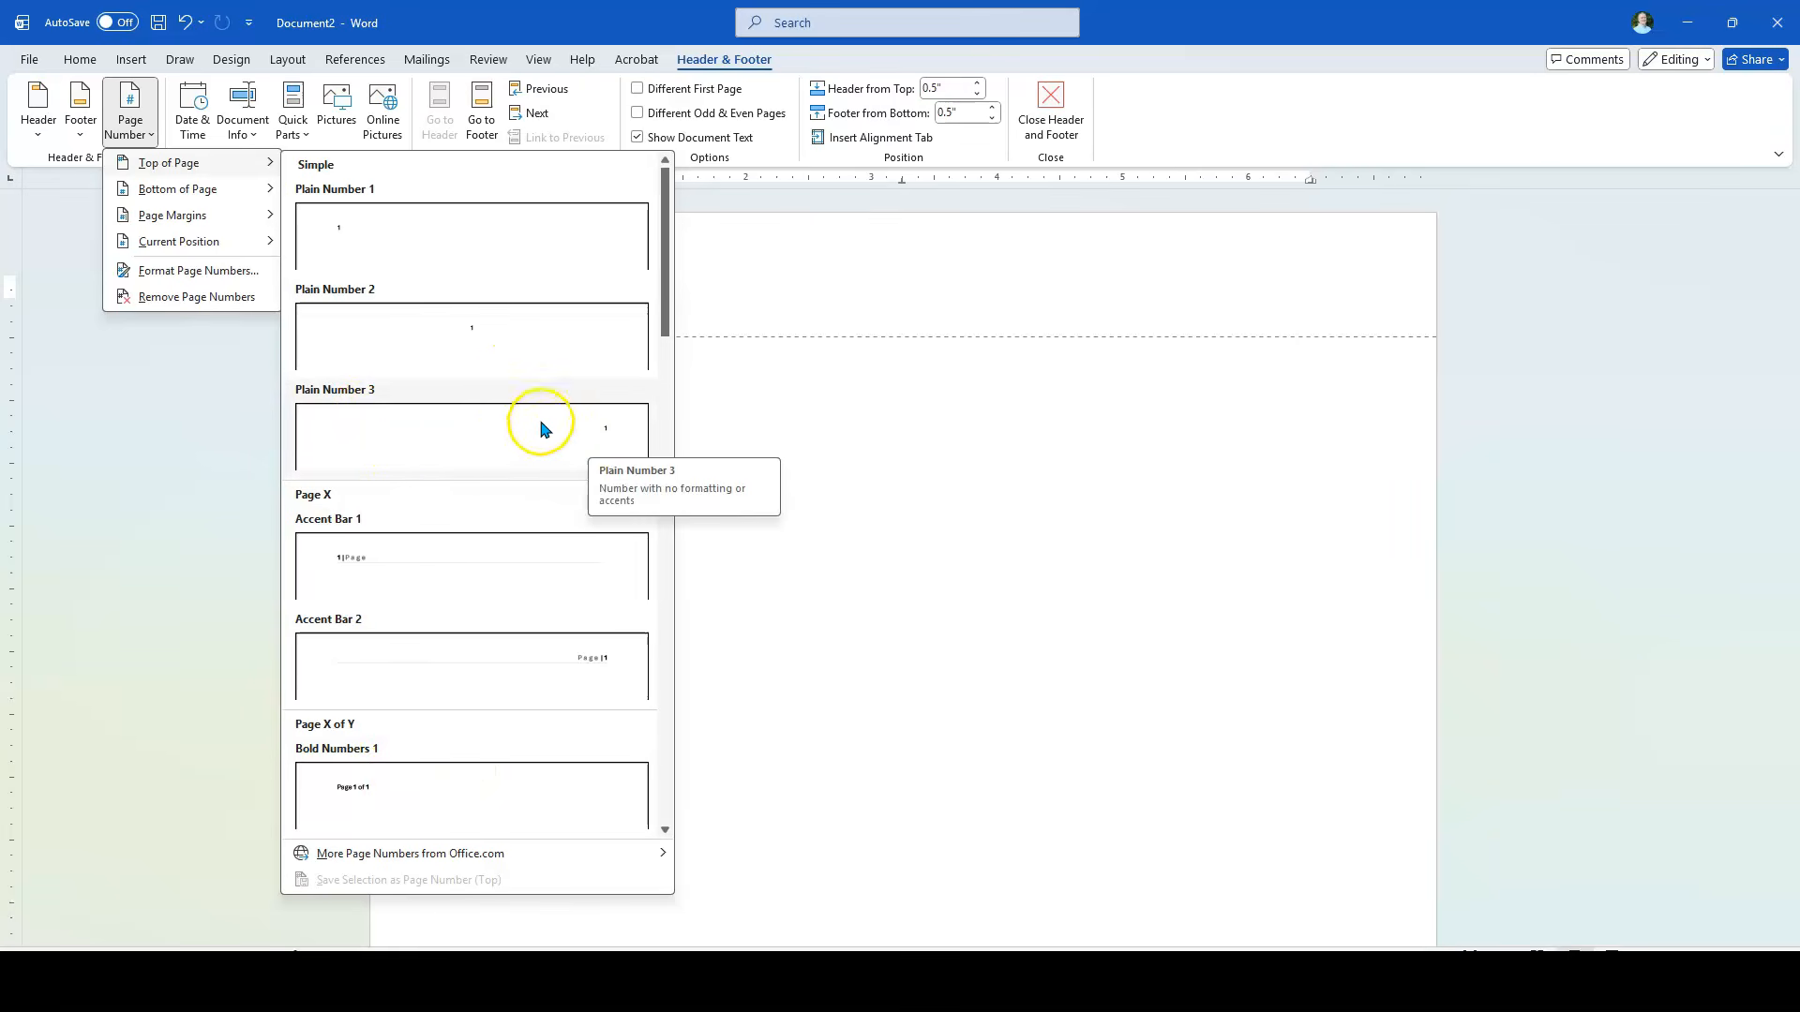
left_click(482, 431)
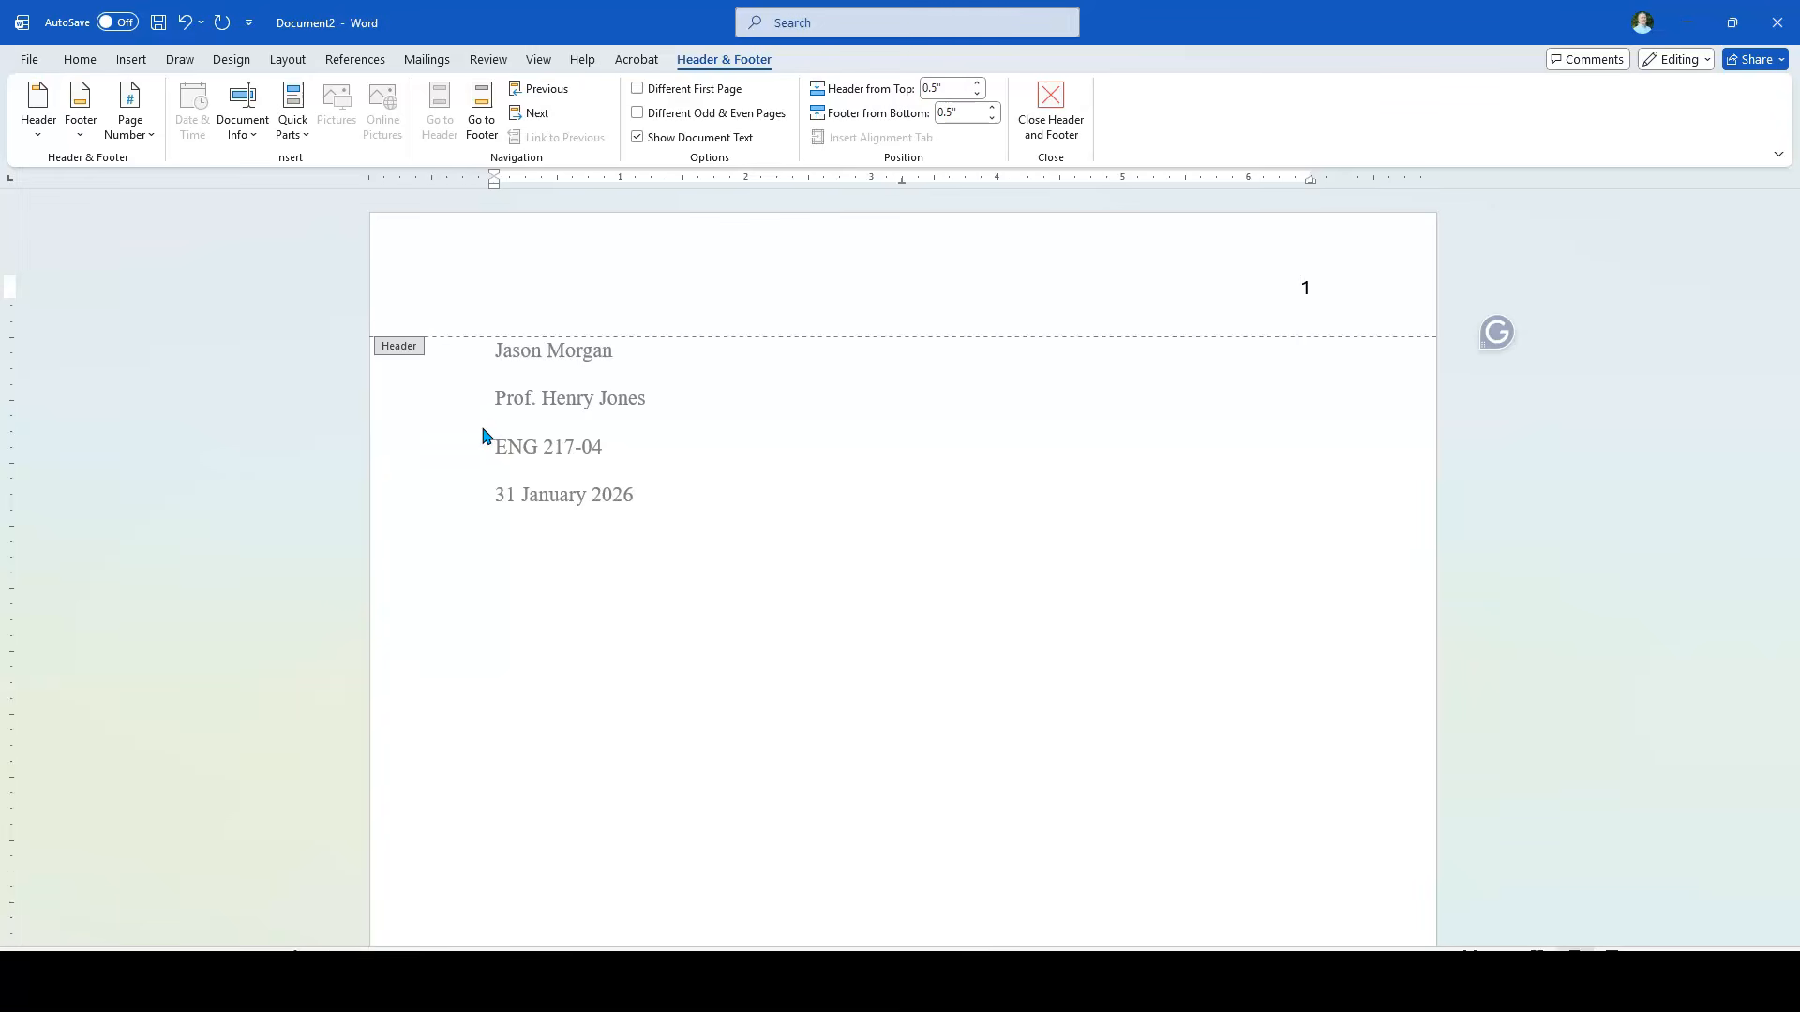
Step: Add the student's last name before the page number, format the header text in Times New Roman, and return to the body
type("Morgan")
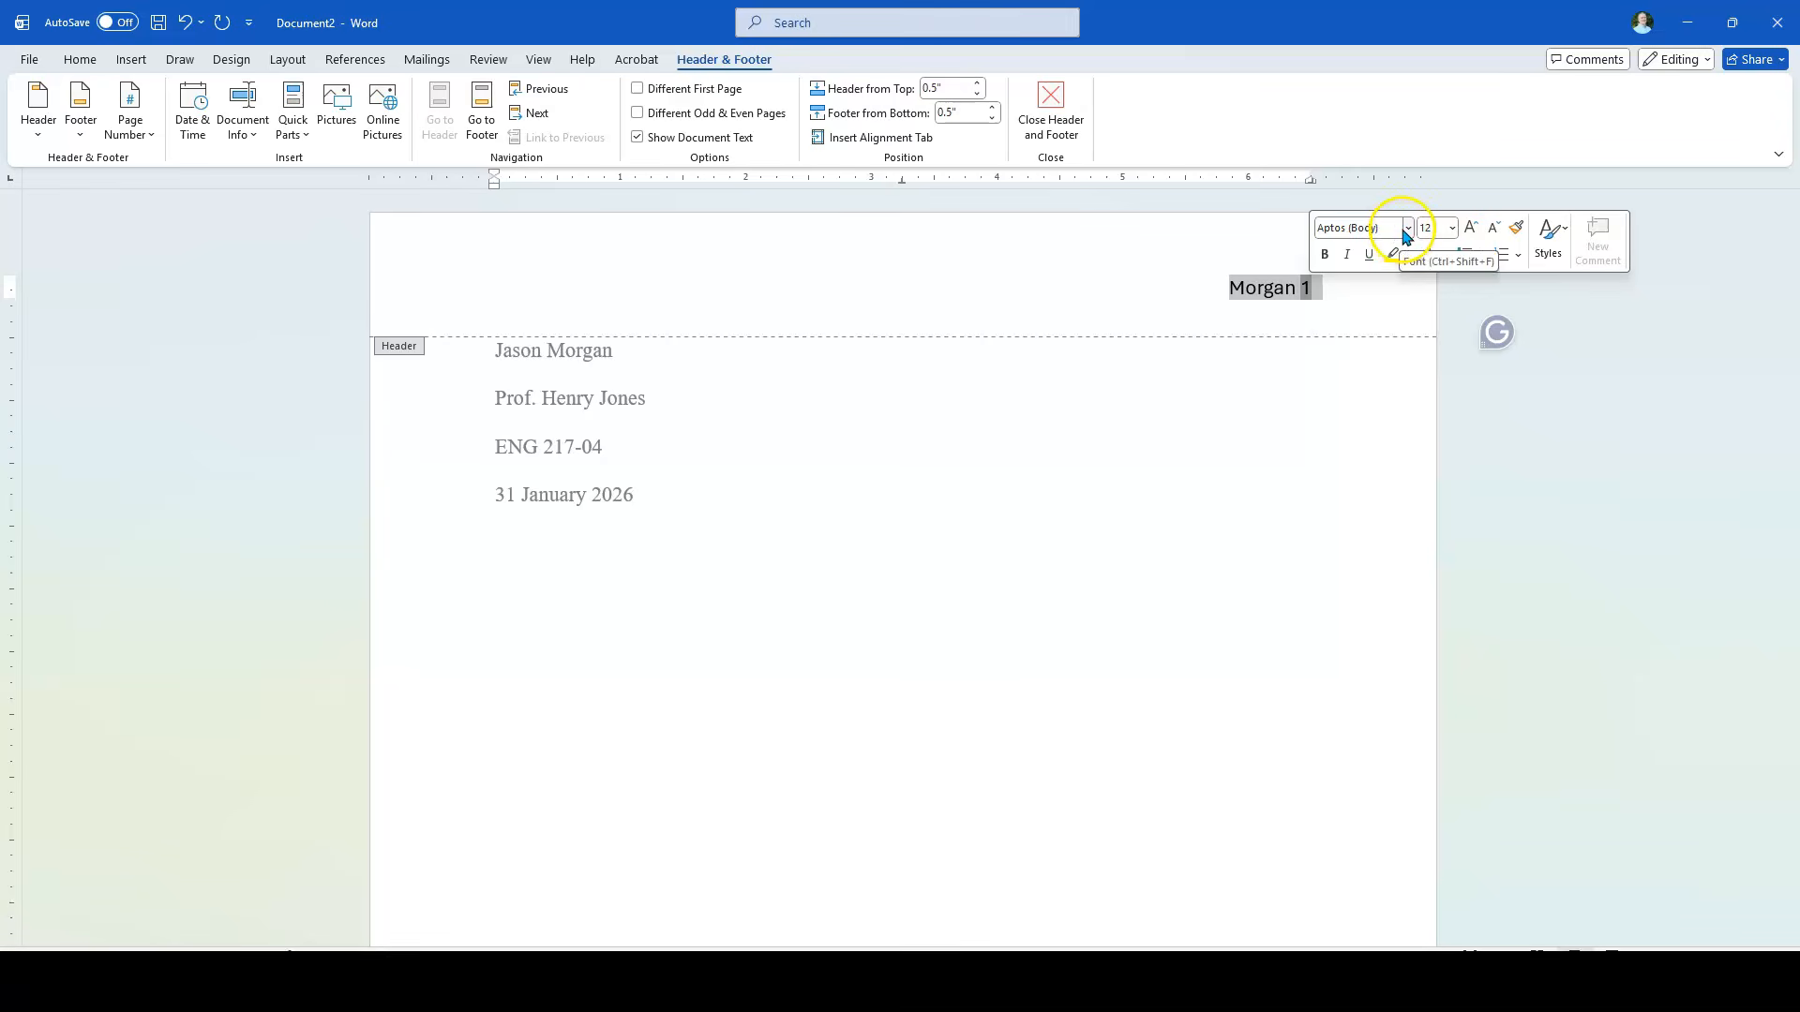
left_click(1407, 230)
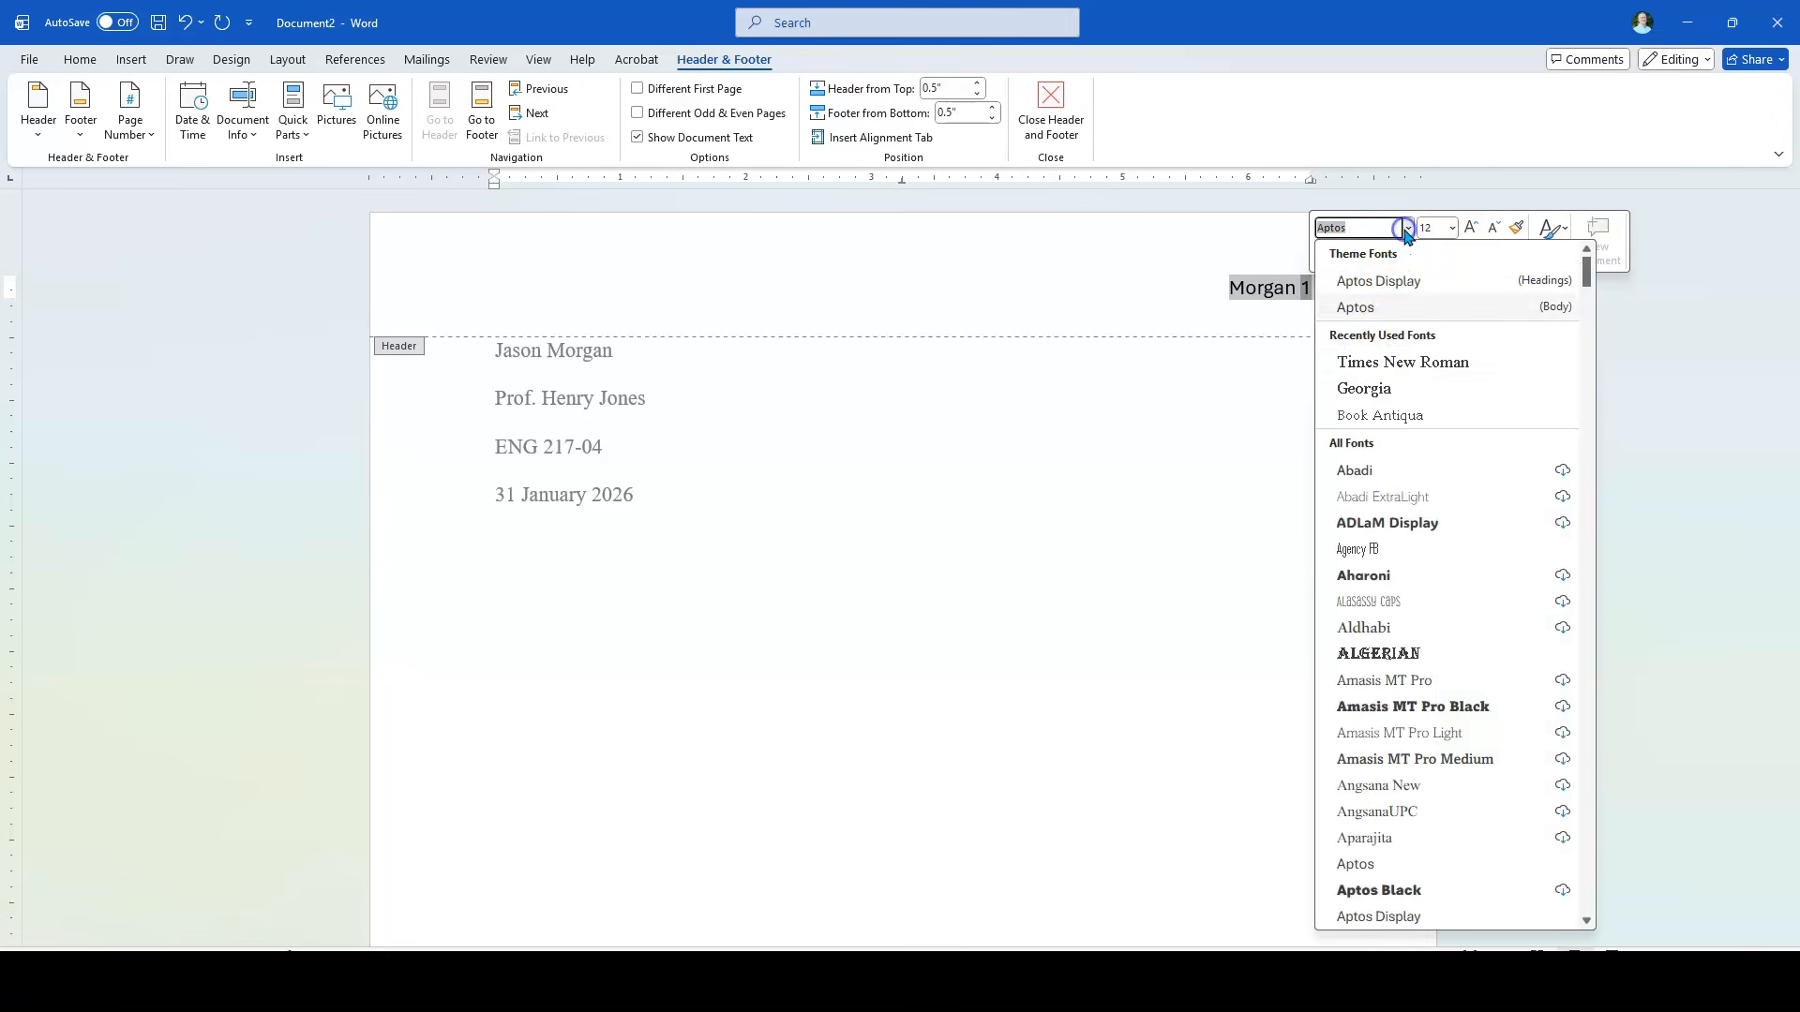
left_click(1394, 361)
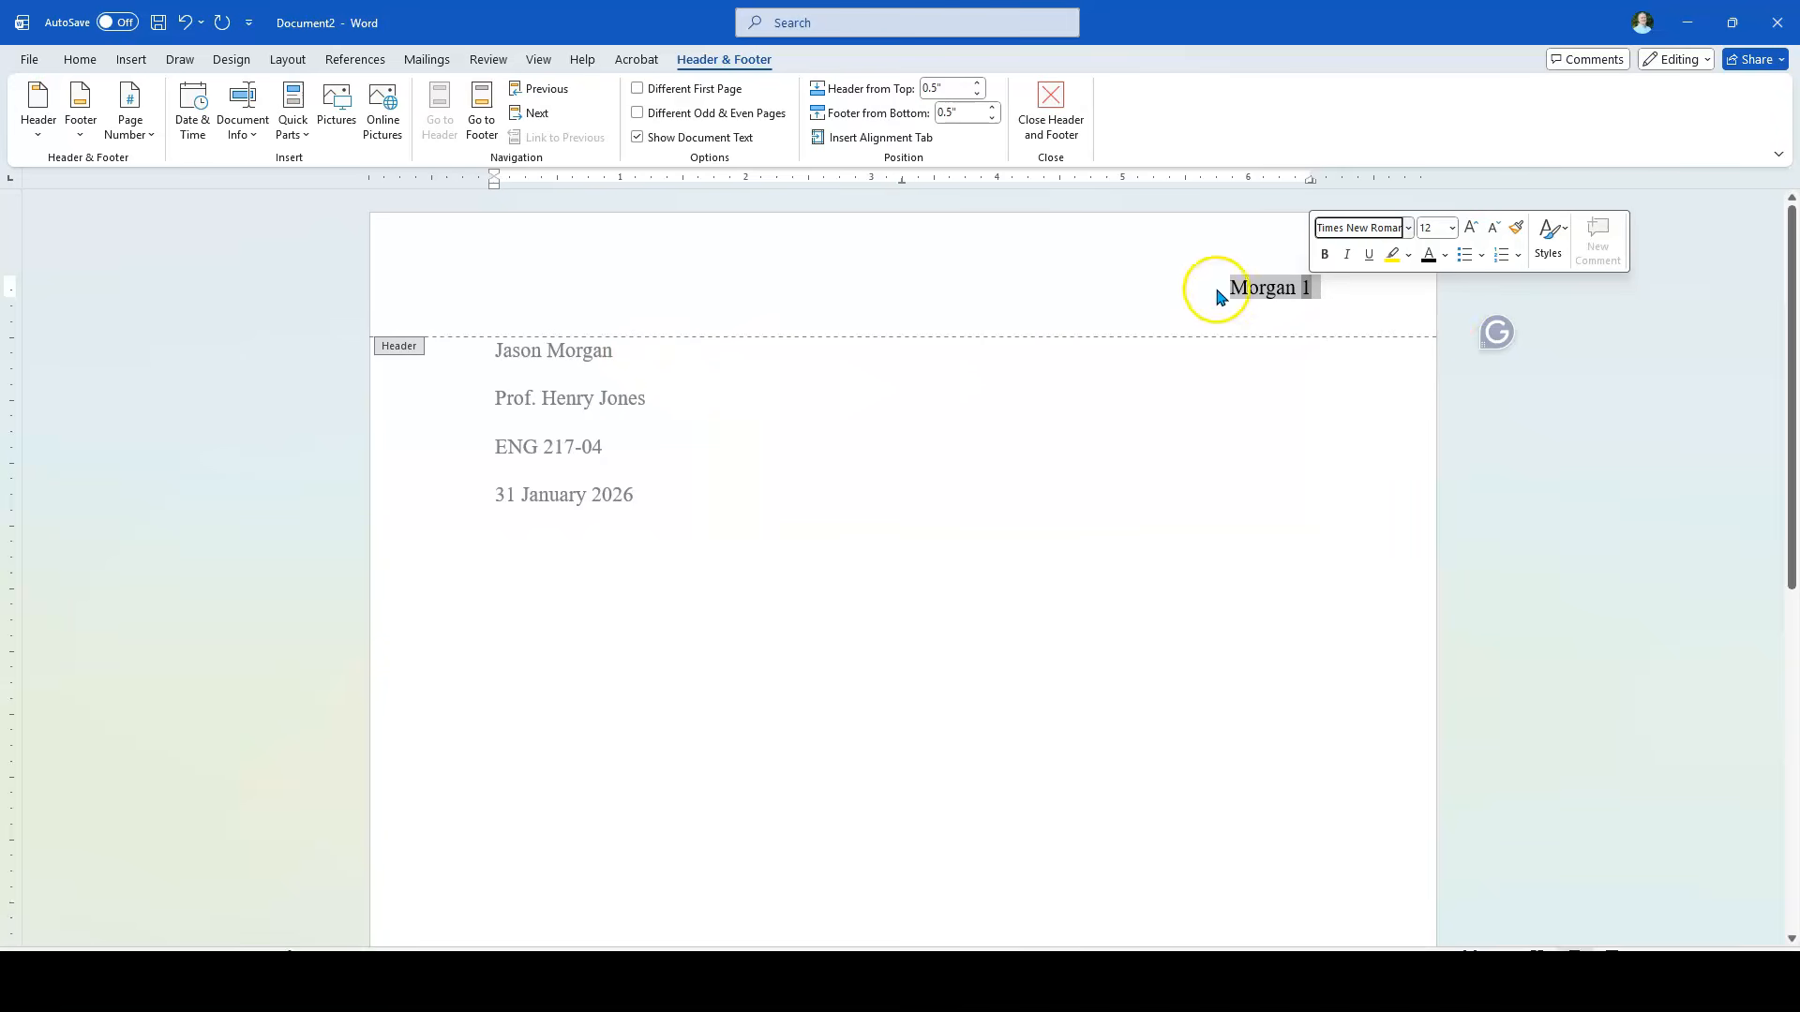
left_click(1069, 279)
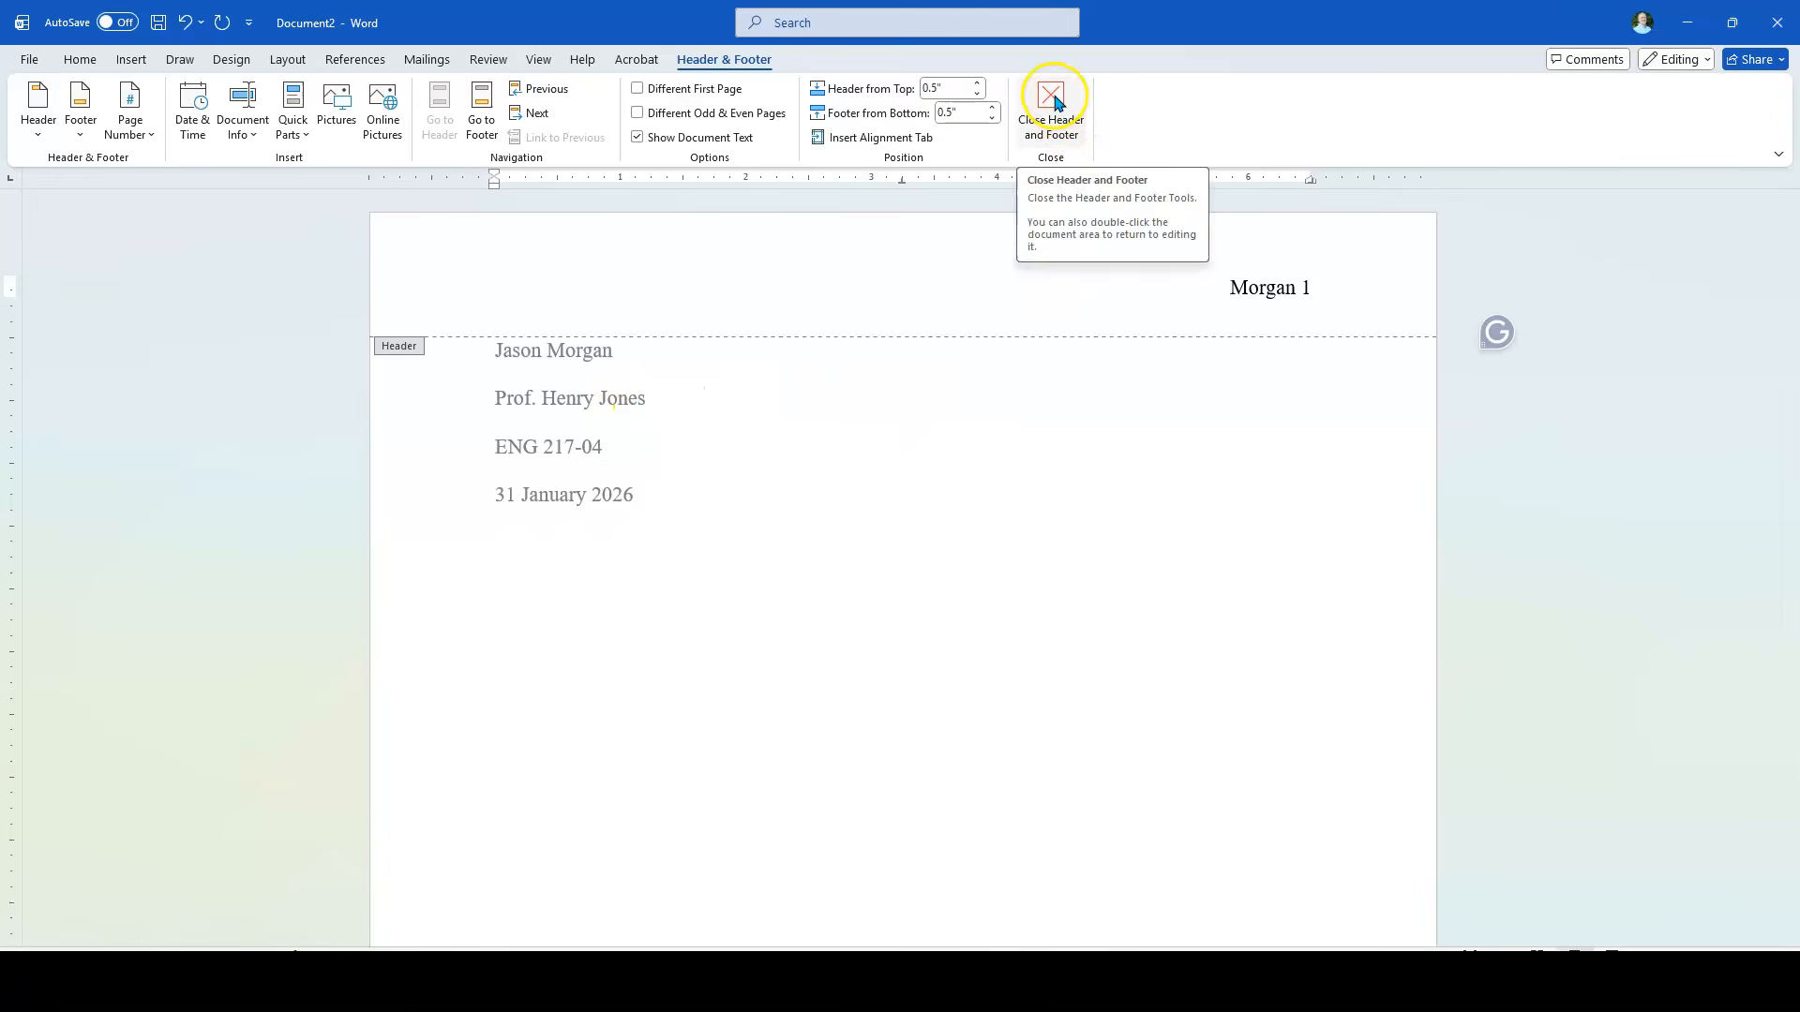
double_click(798, 410)
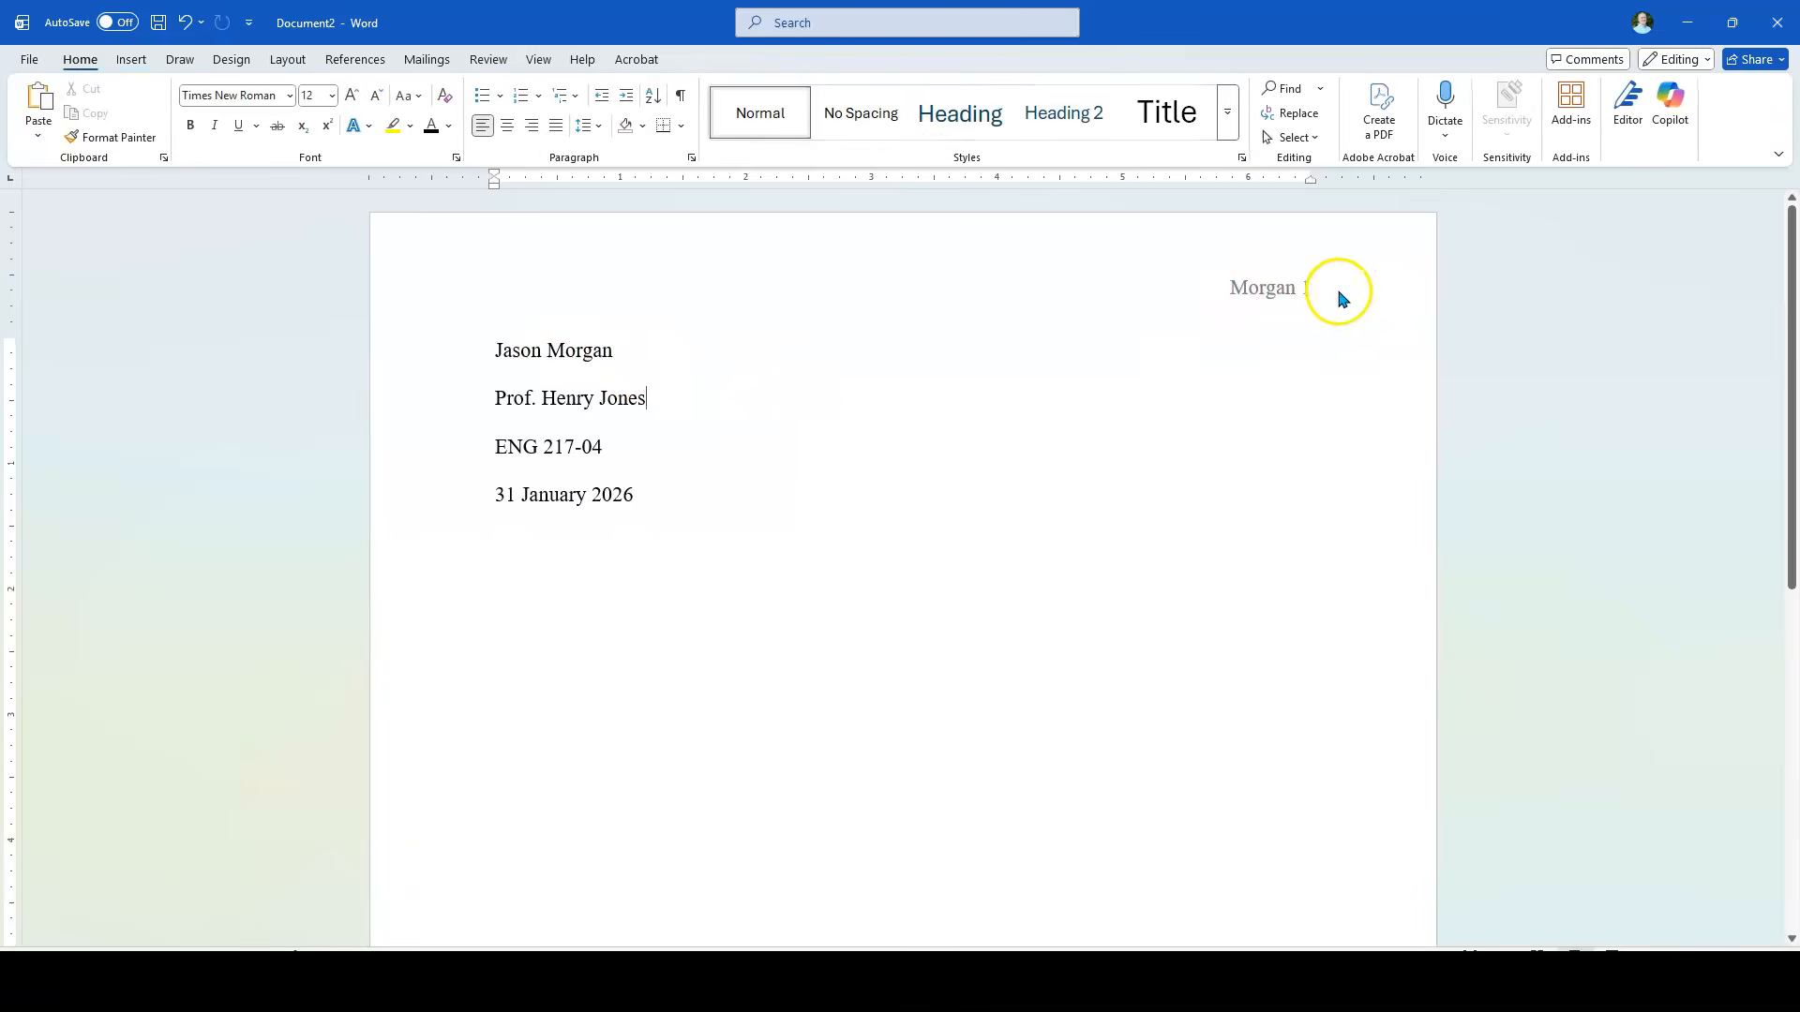
Step: Add a centered title reading "Formatting a Paper in MLA Style 9th Edition" on a new line below the date
left_click(636, 496)
key("Return")
left_click(510, 128)
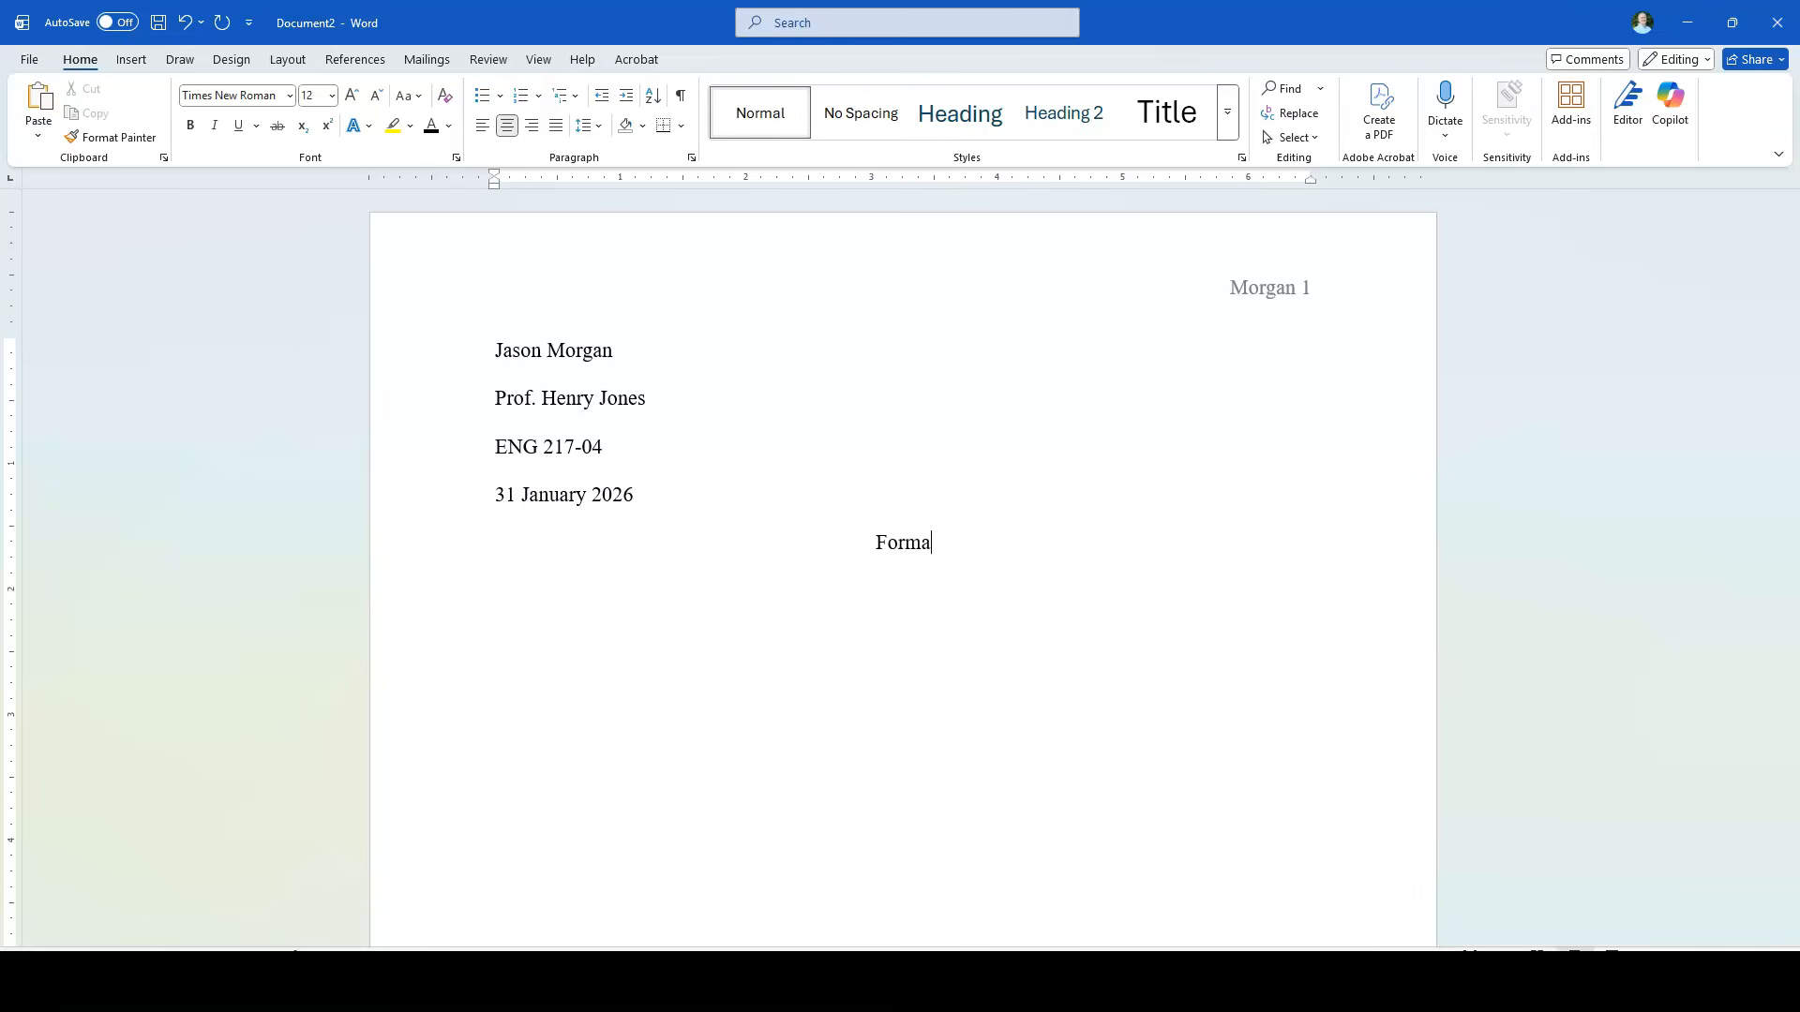
type("Paper in MLA ")
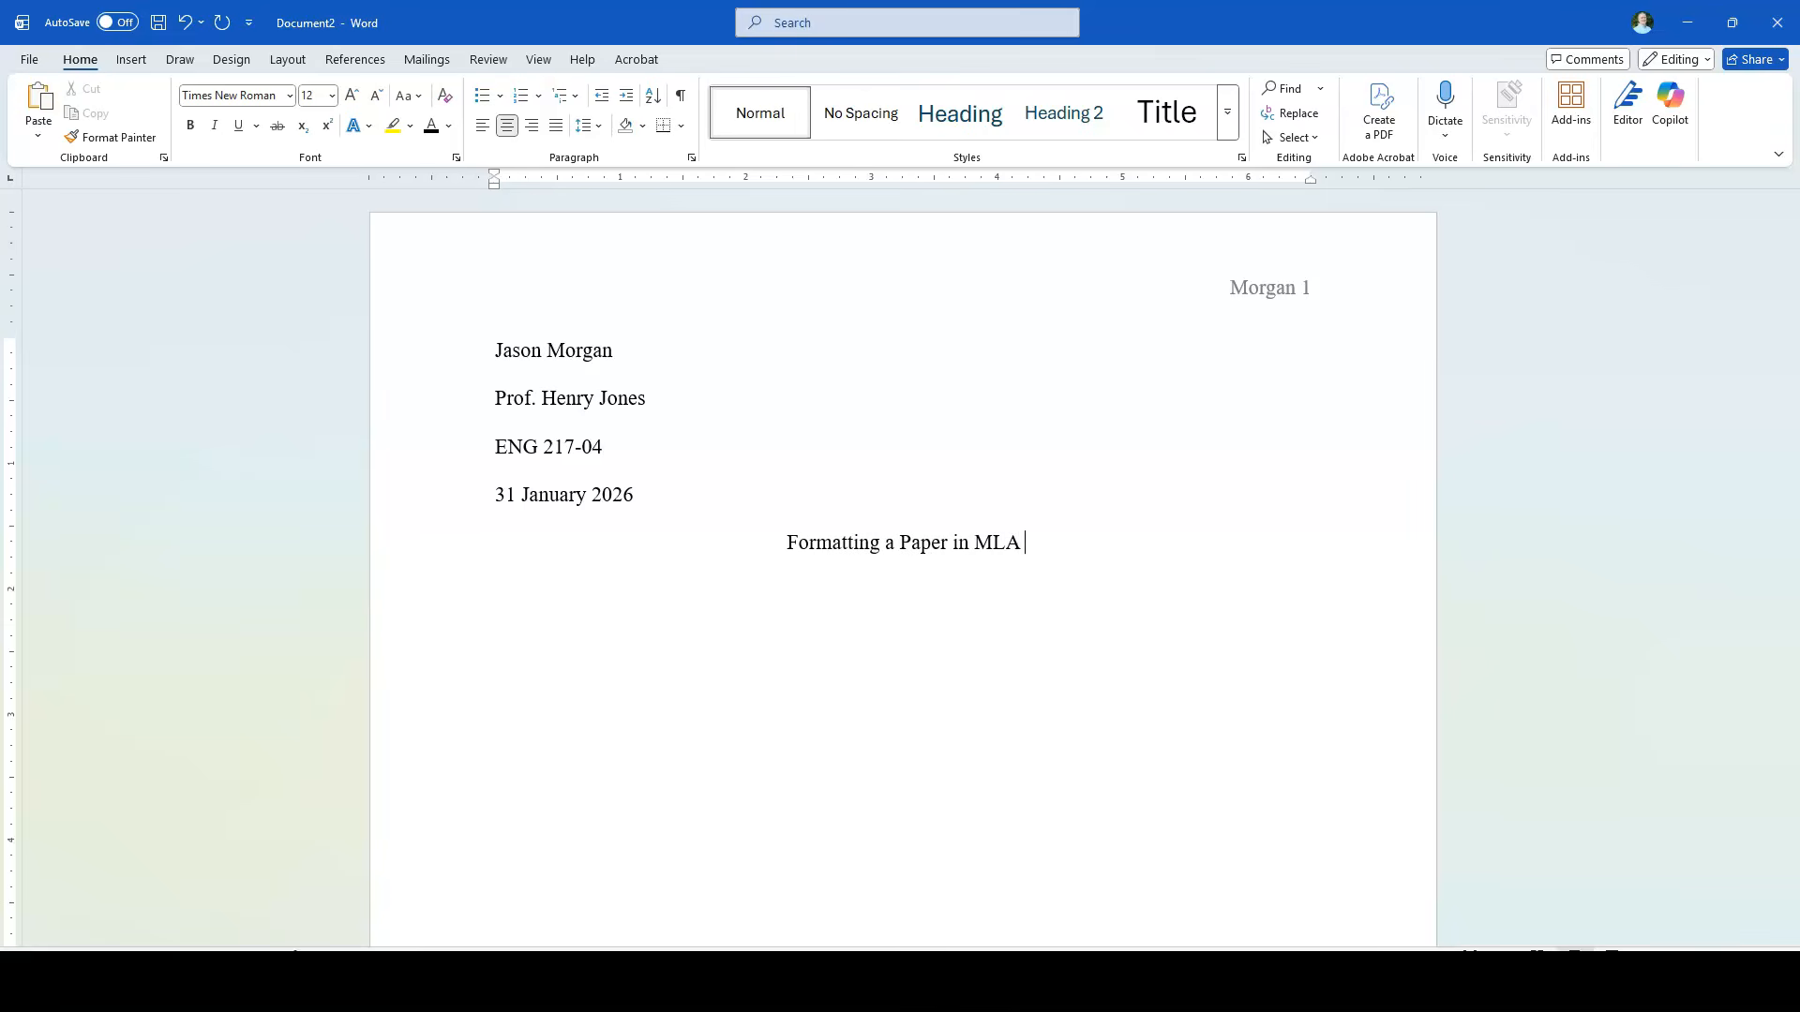
type("Sytle")
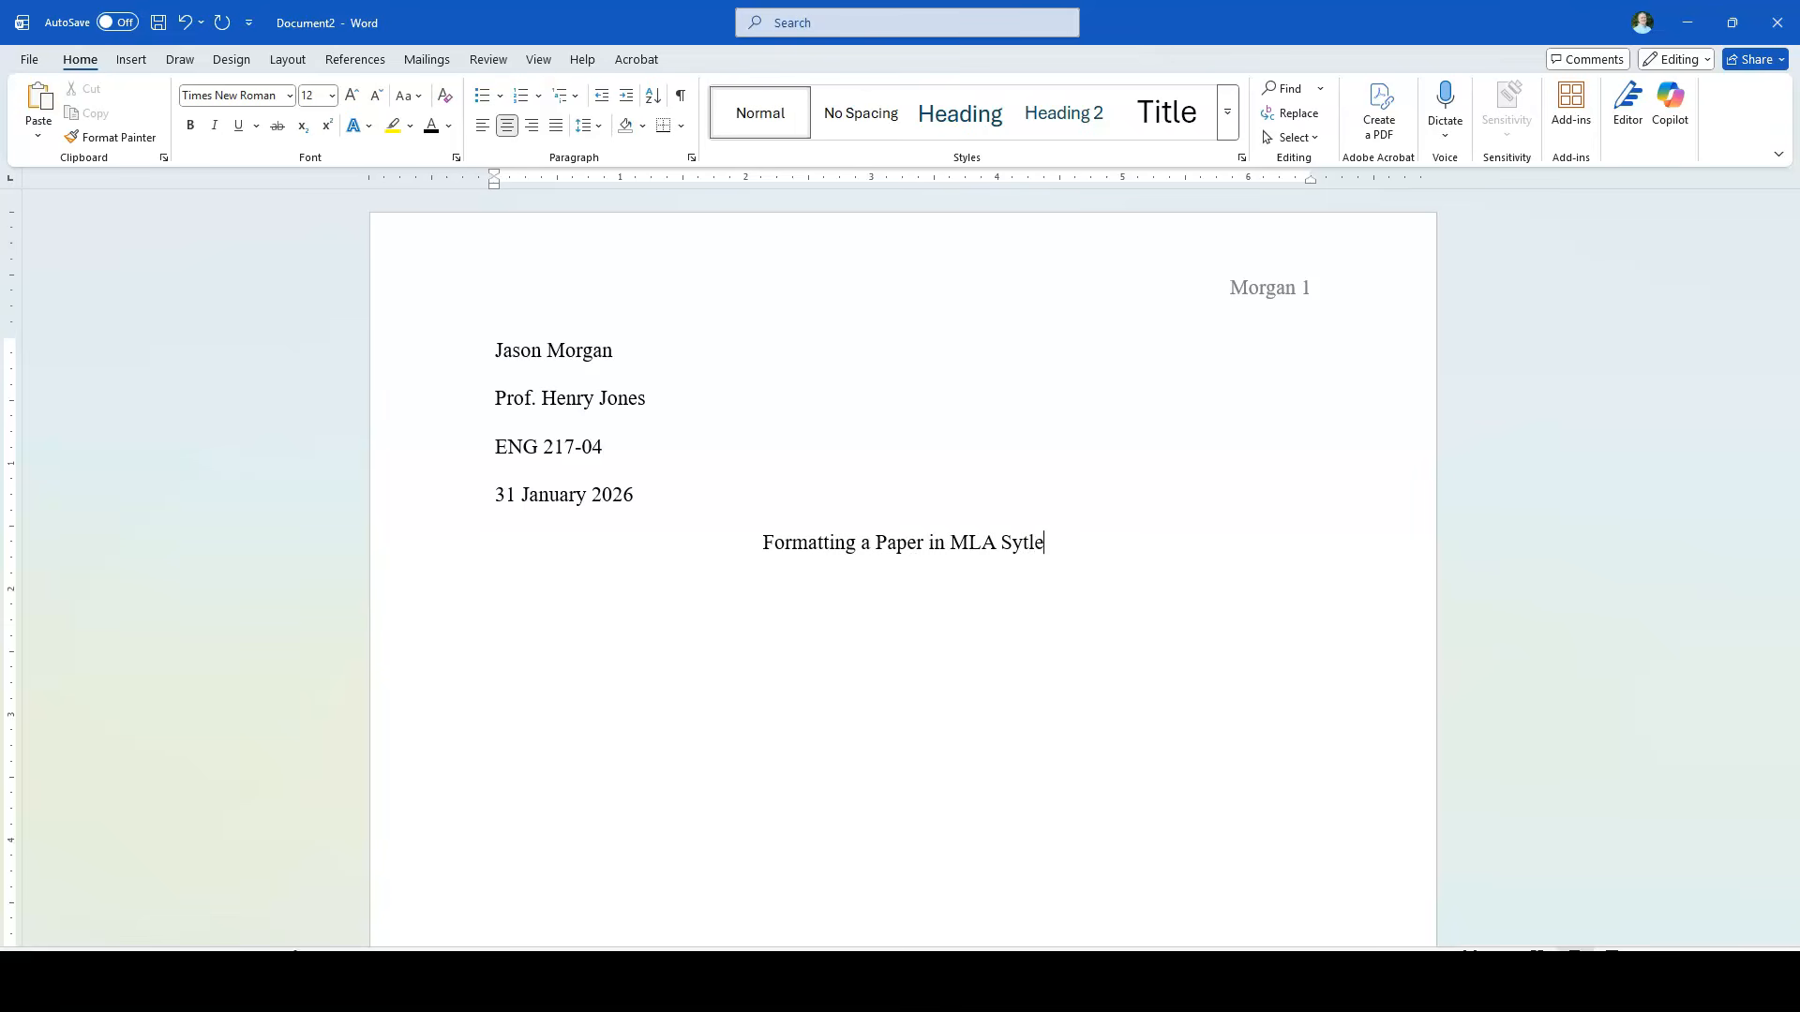
key("BackSpace")
key("BackSpace")
key("BackSpace")
key("BackSpace")
type("t")
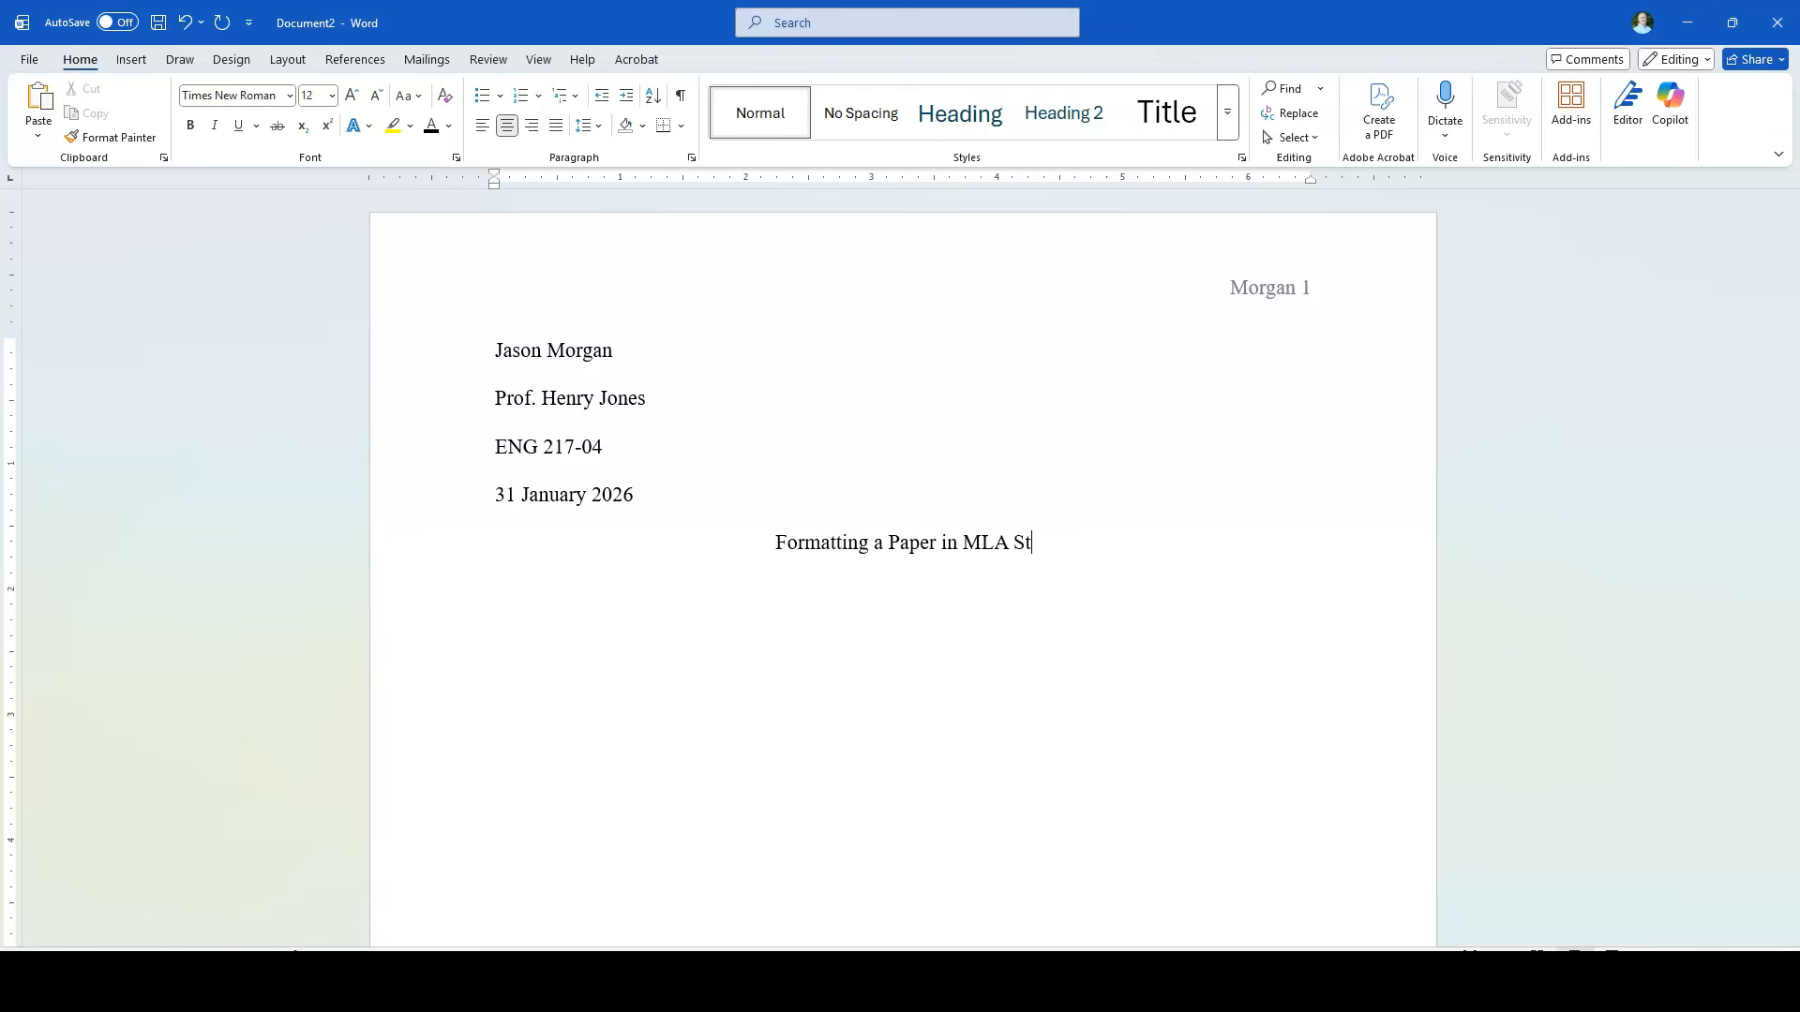
type("yle 9th Edition")
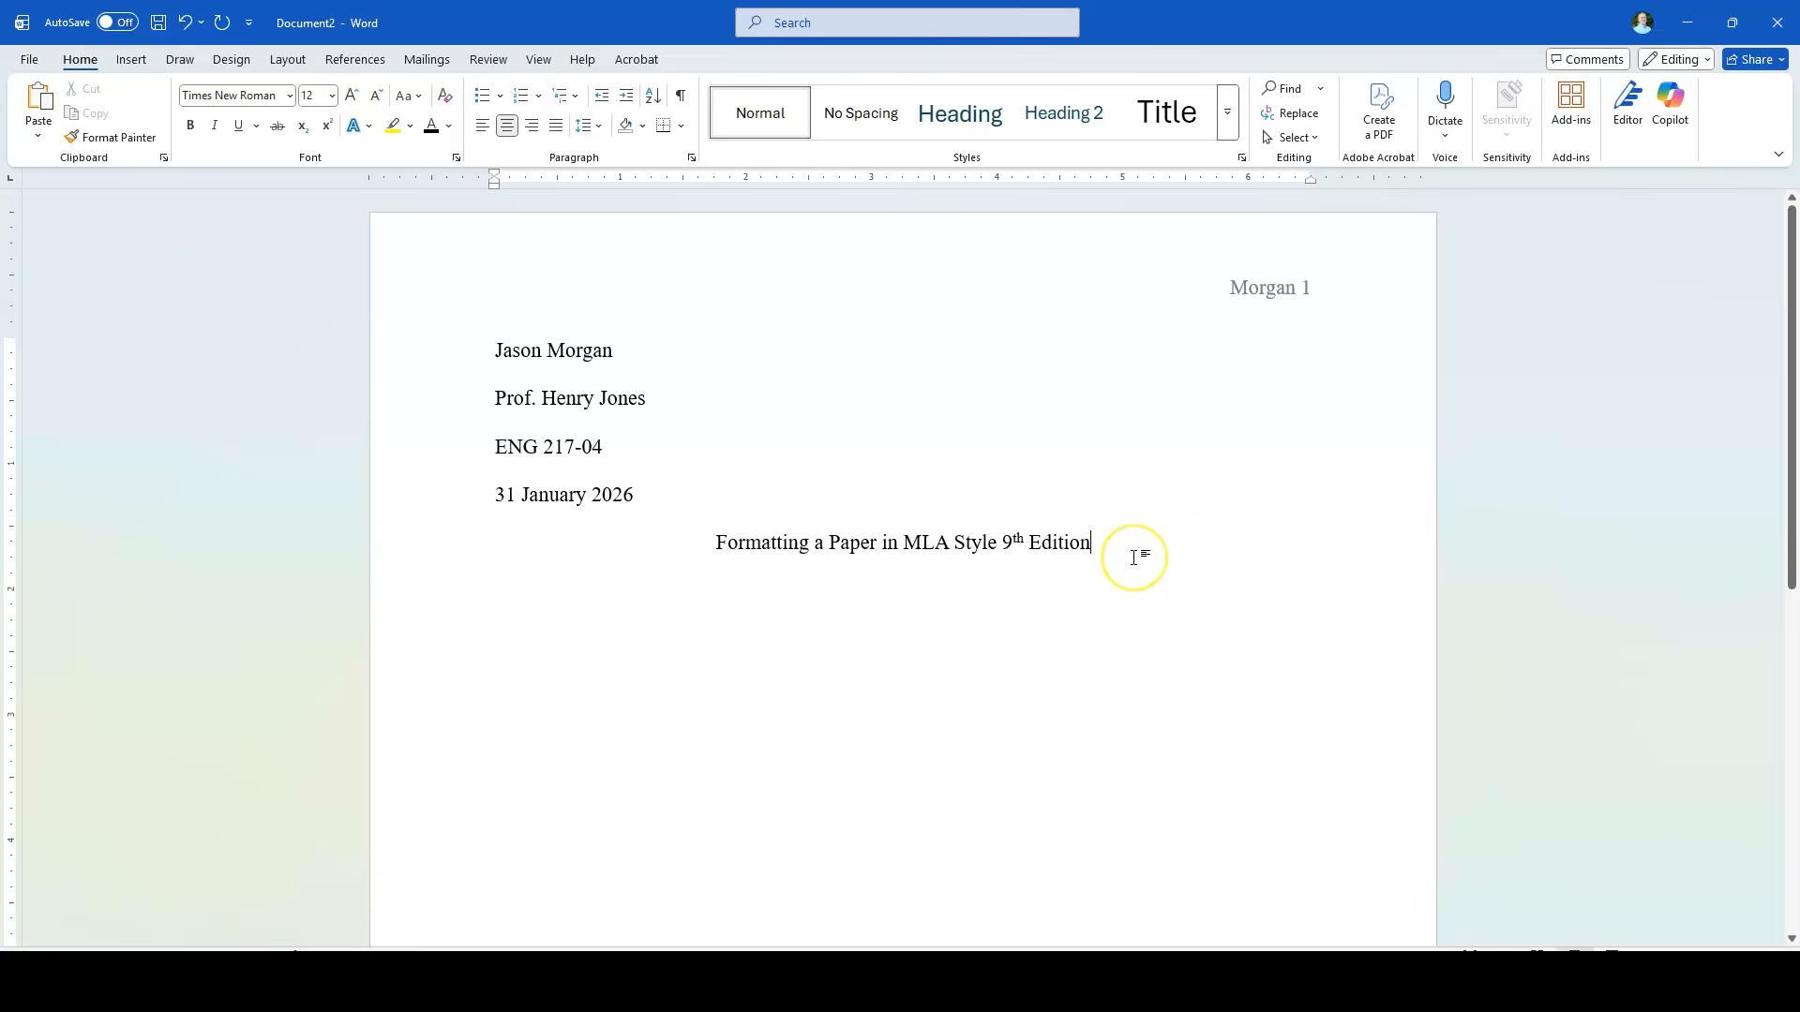
Step: Start a left-aligned, first-line-indented paragraph below the title and paste the two copied body paragraphs
key("Return")
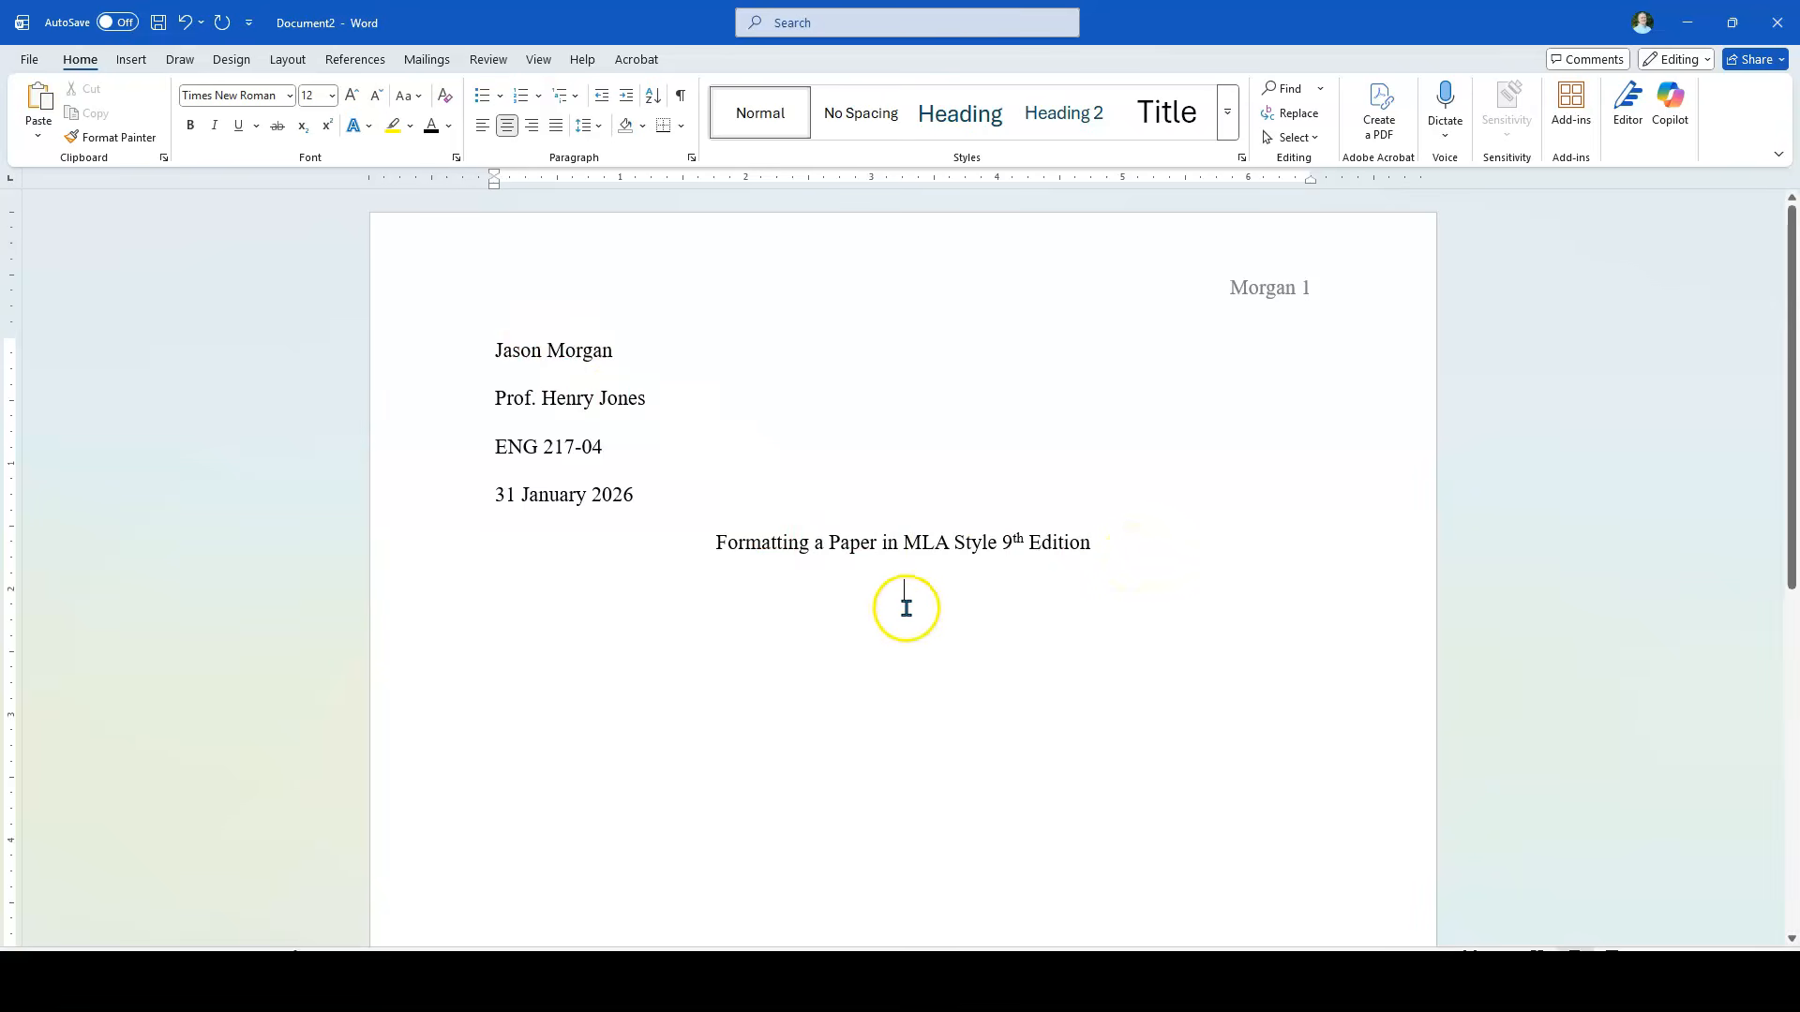
left_click(487, 127)
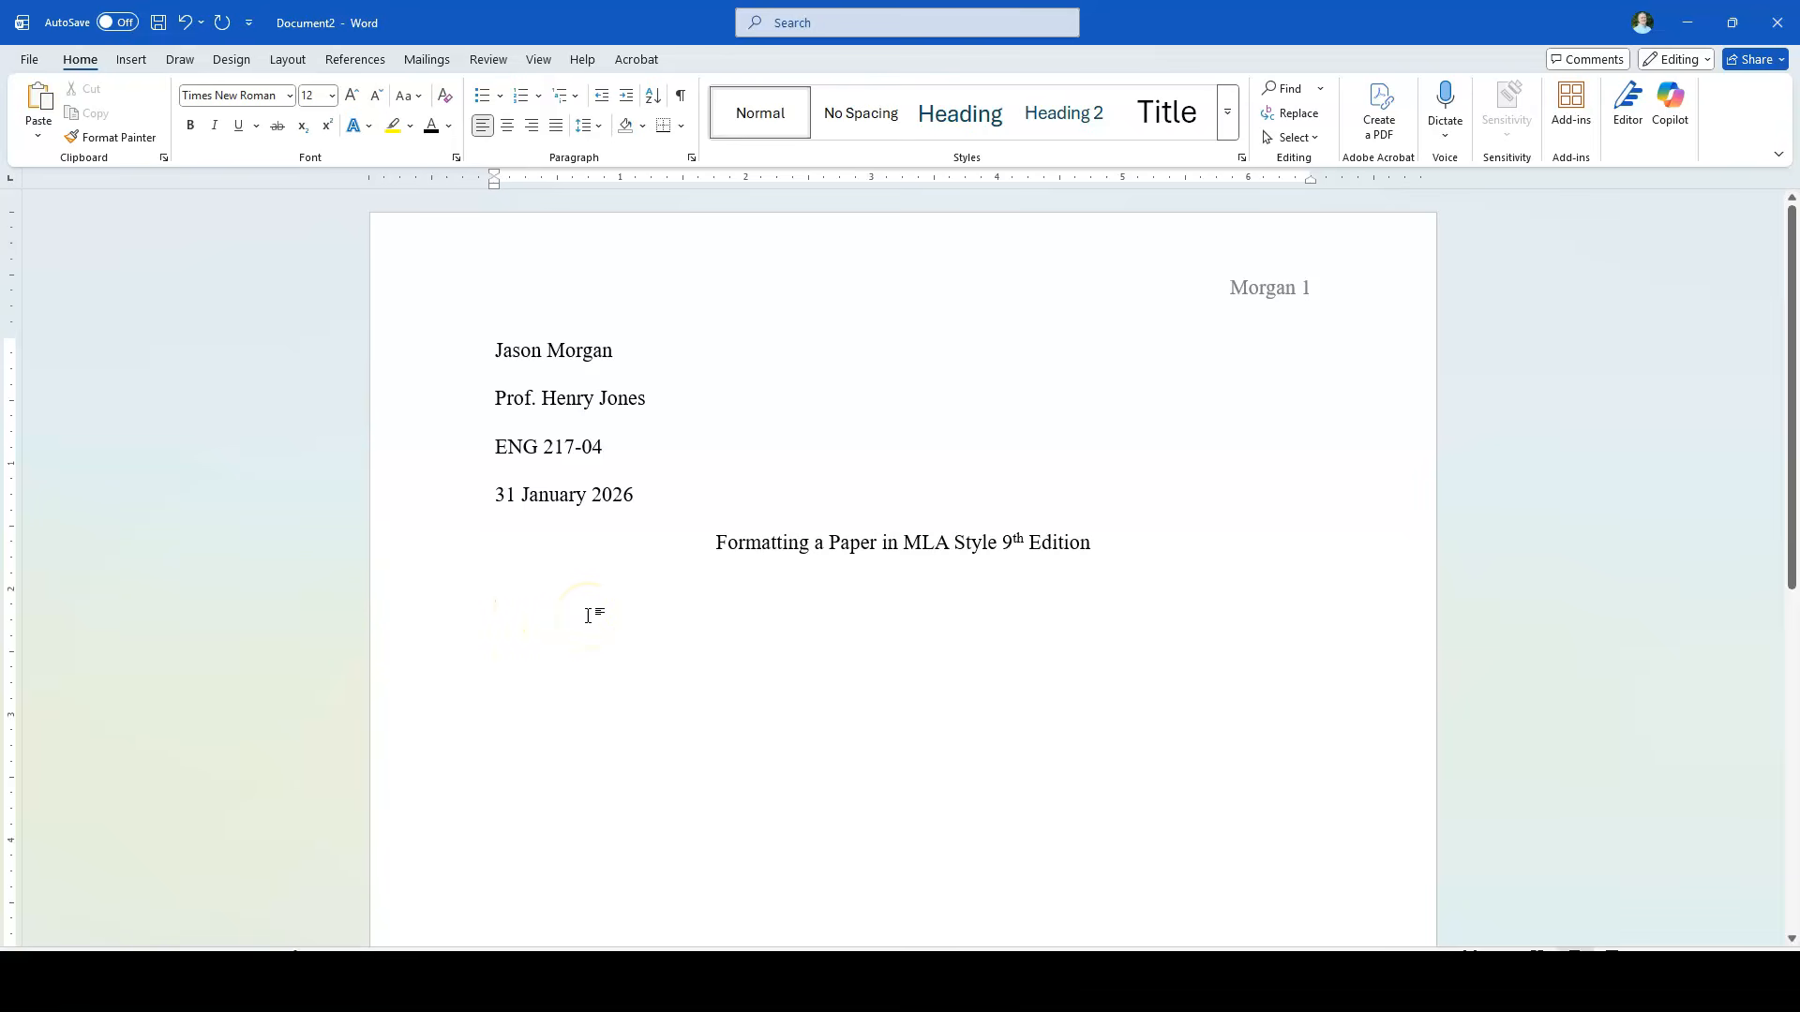
key("Tab")
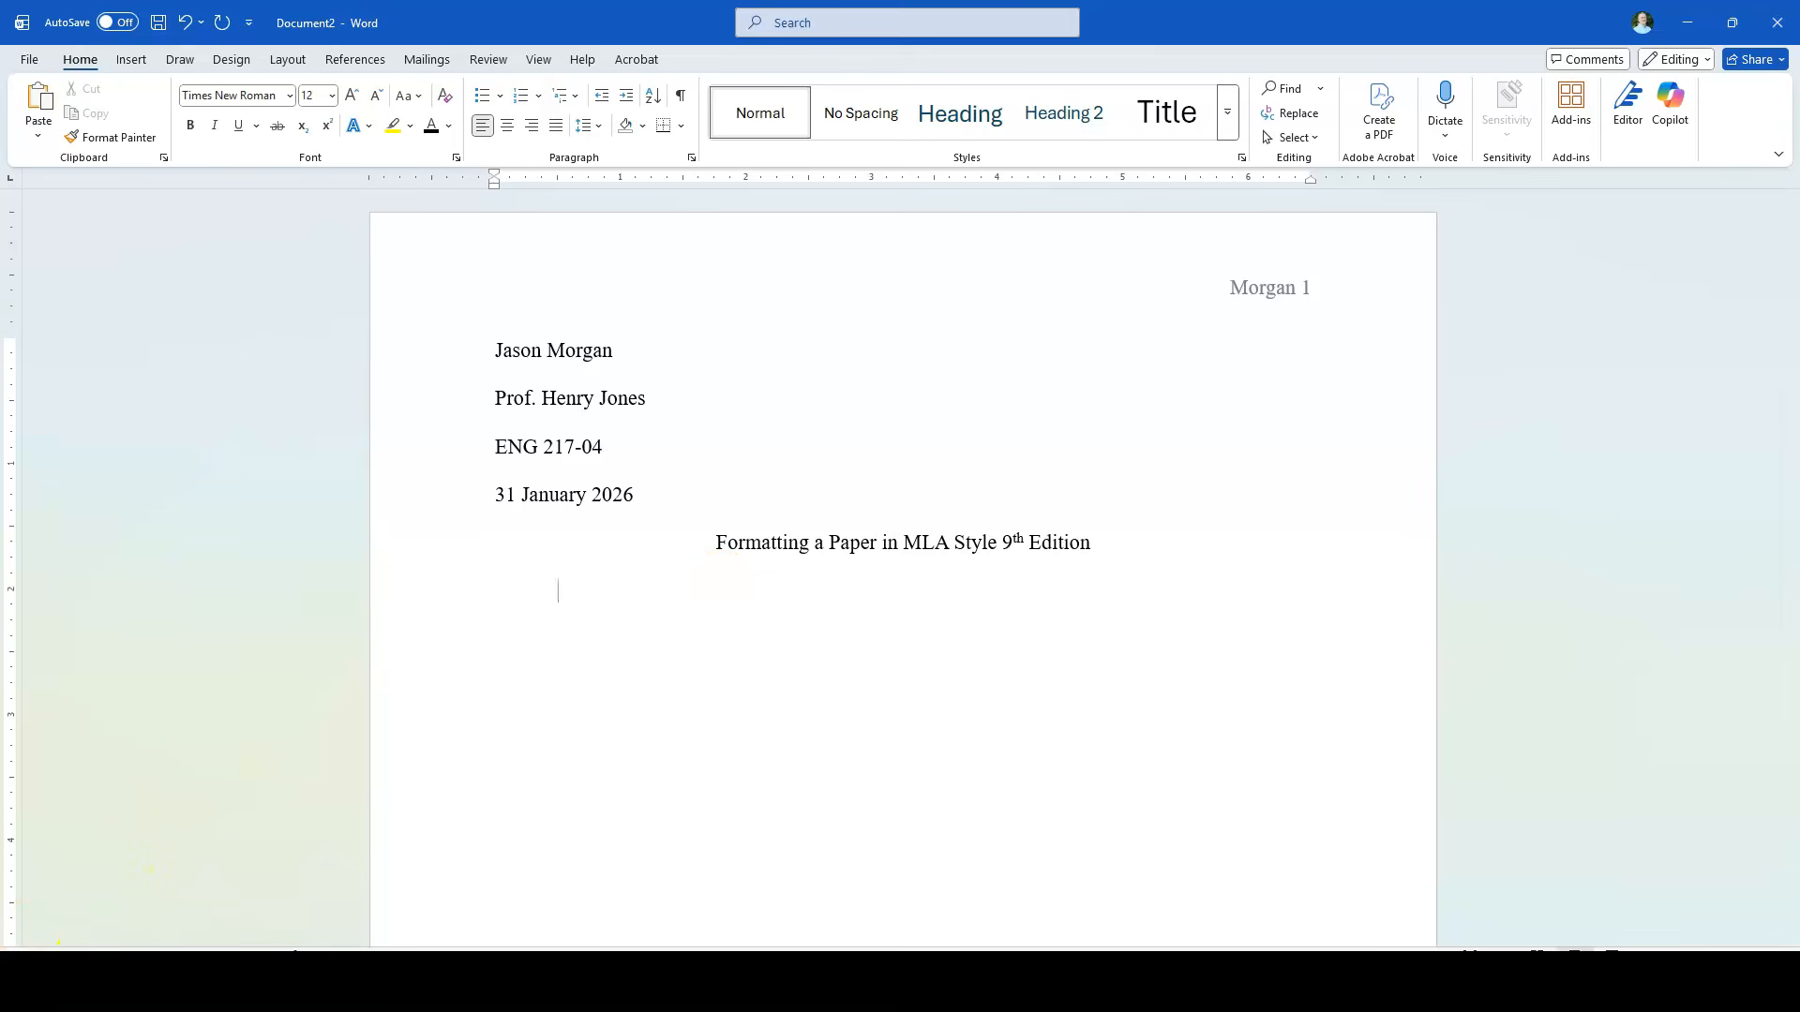
type("This is the first line of the first paragraph. Sometimes students use MLA template generators. That’s helpful, but they are not always correct. It’s important that you know how to set up the MLA paper properly. Also, one of the main skills we are learning is how to follow directions. This is a skill you will use for the rest of your life. This is the first line of the second paragraph. Make sure this paragraph is indented and that there is not an extra gap between paragraphs. Notice how the whole paper is double-spaced? Cool, huh? Also, hi Mom!")
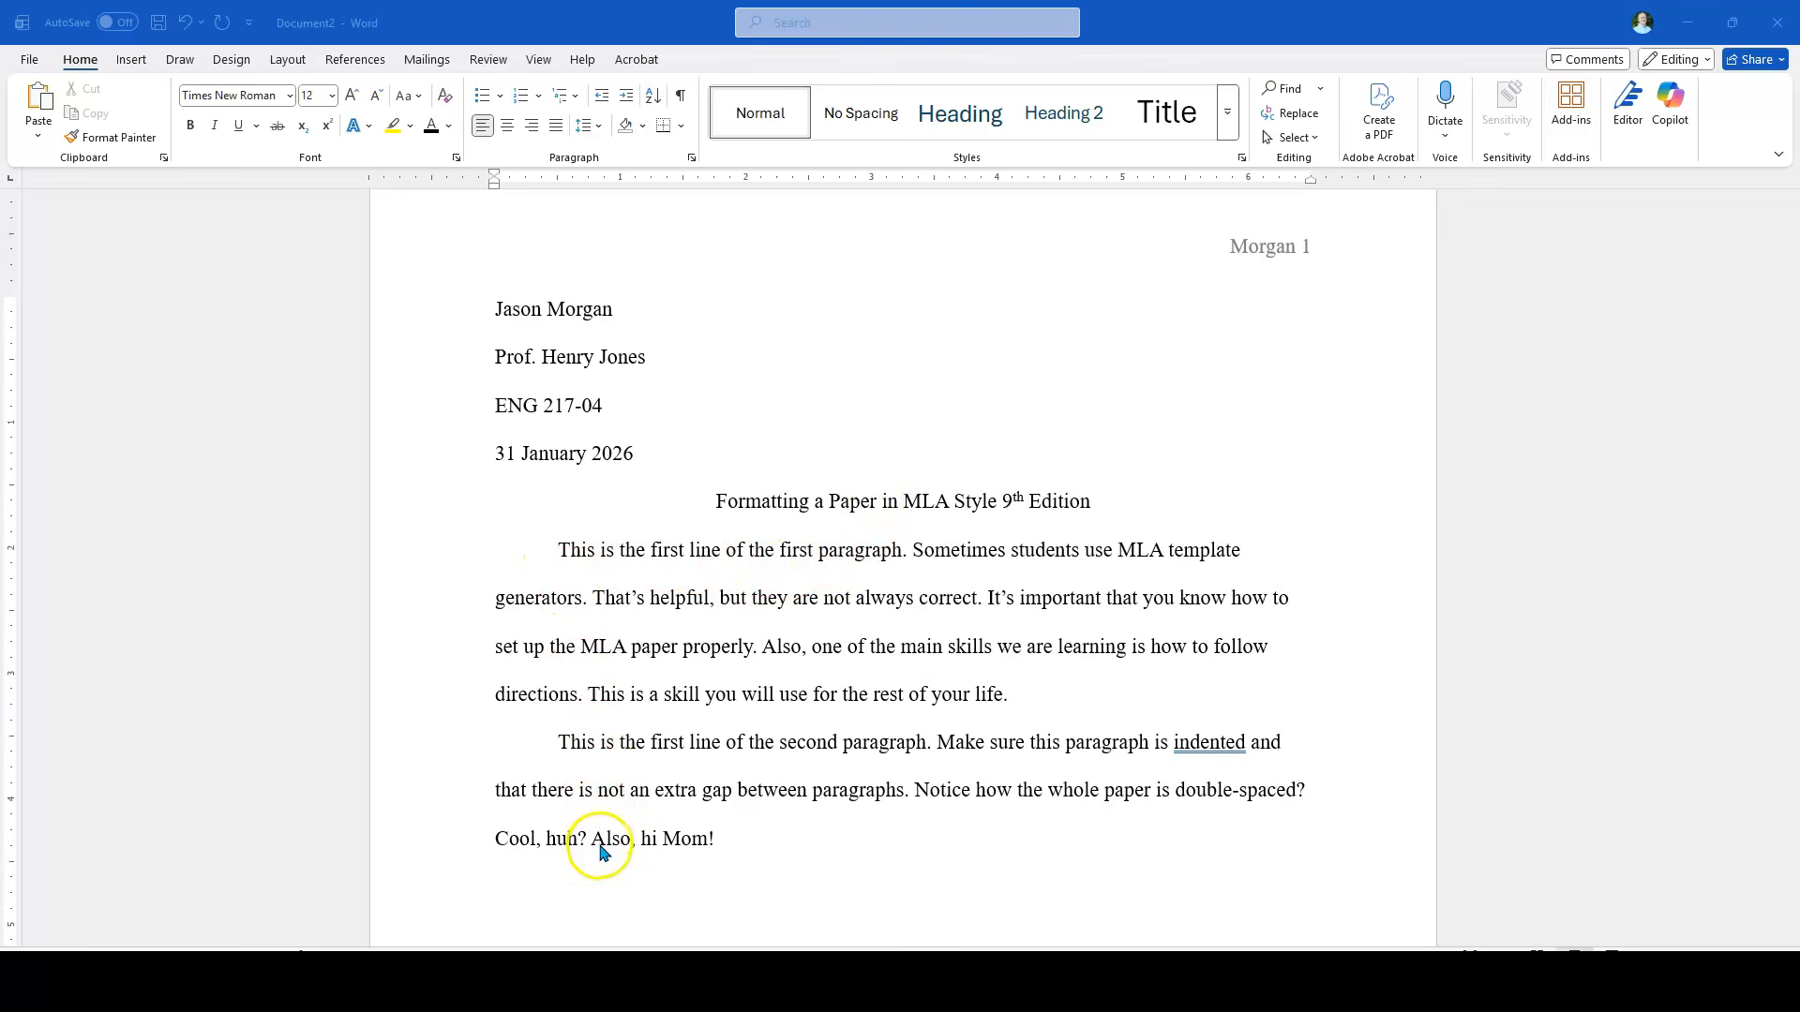
Step: Dismiss the proofing suggestion flagged on the word "indented" in the second body paragraph, leaving the wording as written
left_click(1207, 741)
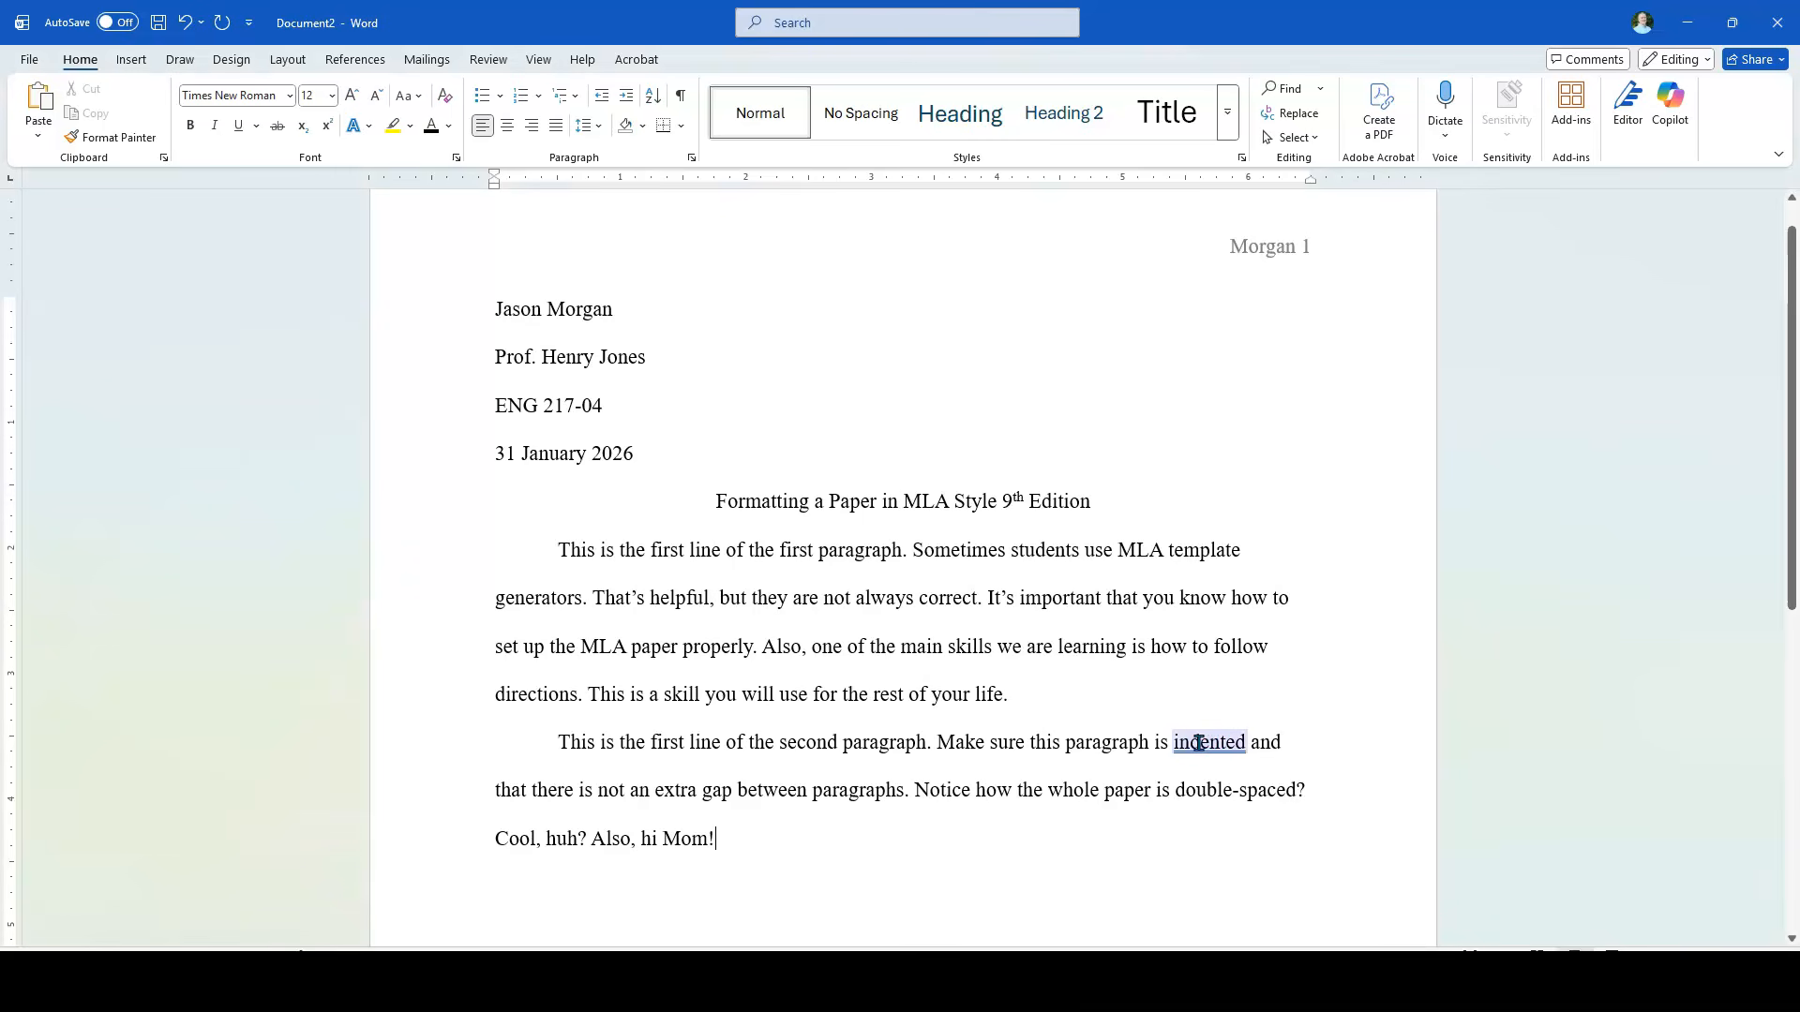
right_click(1199, 742)
left_click(1295, 546)
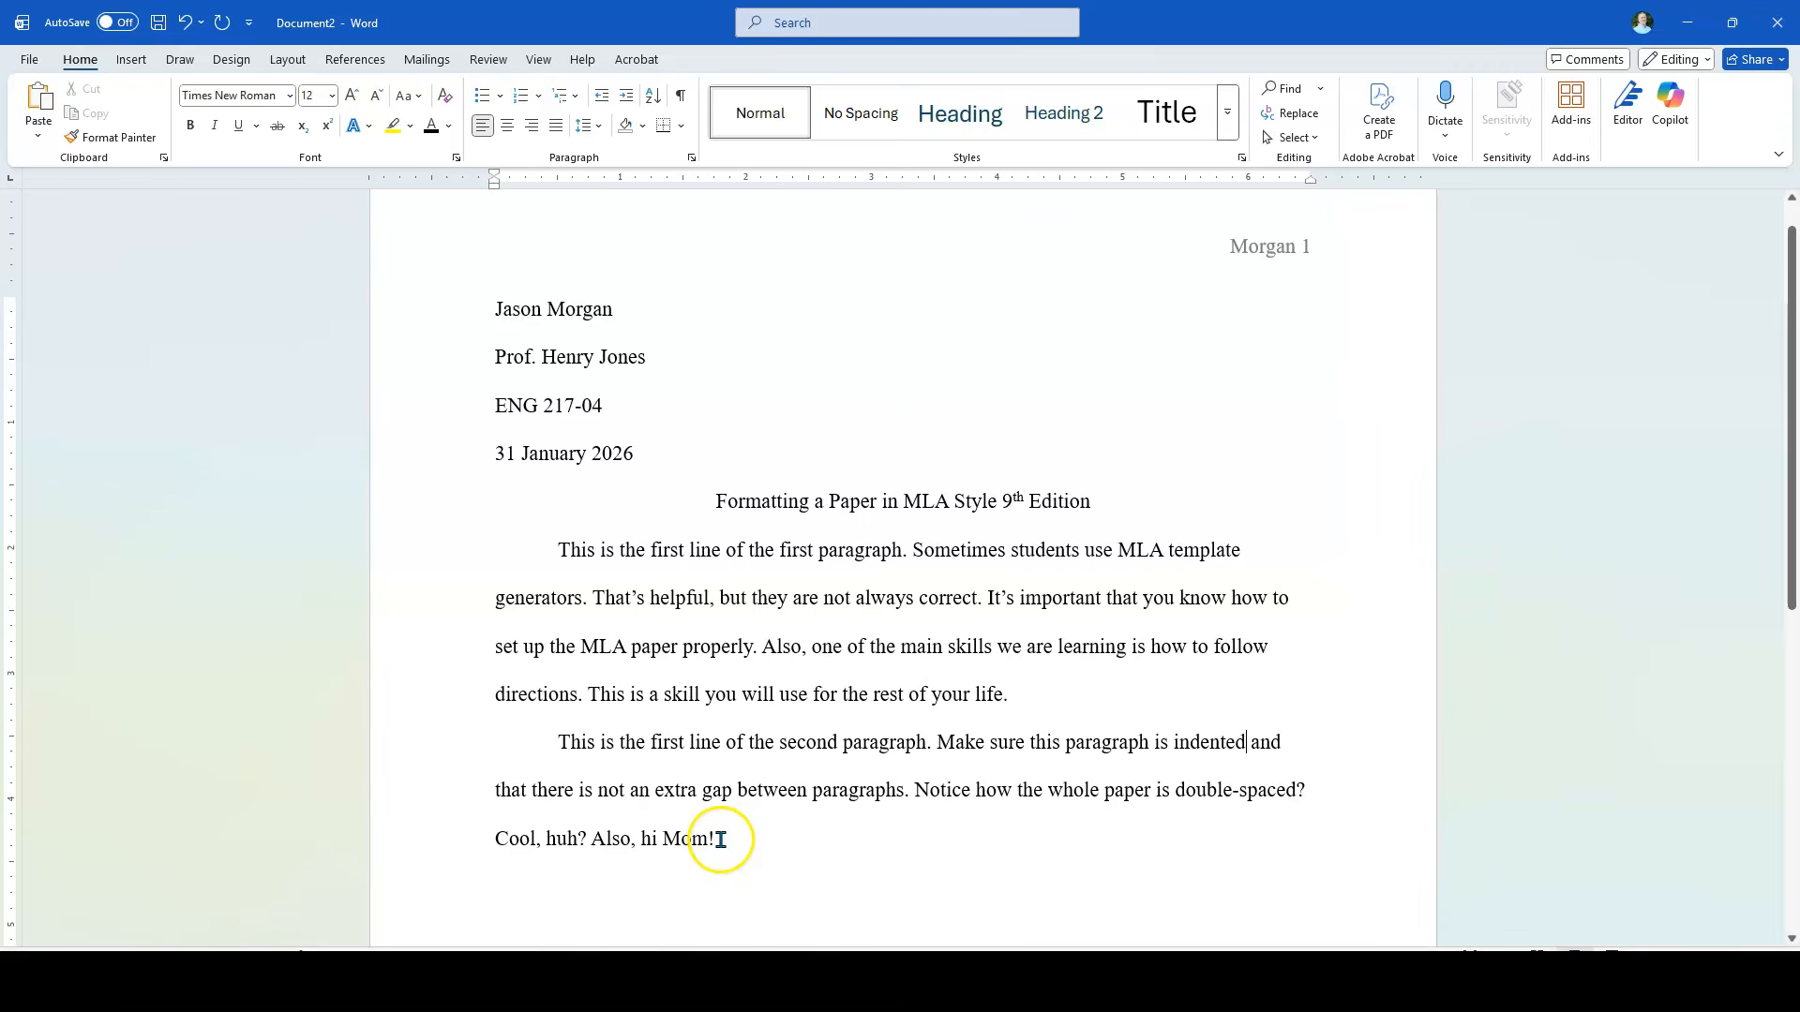
Step: Turn off "Don't add space between paragraphs of the same style" for all text from the heading block through the last paragraph
left_click_drag(718, 839, 497, 324)
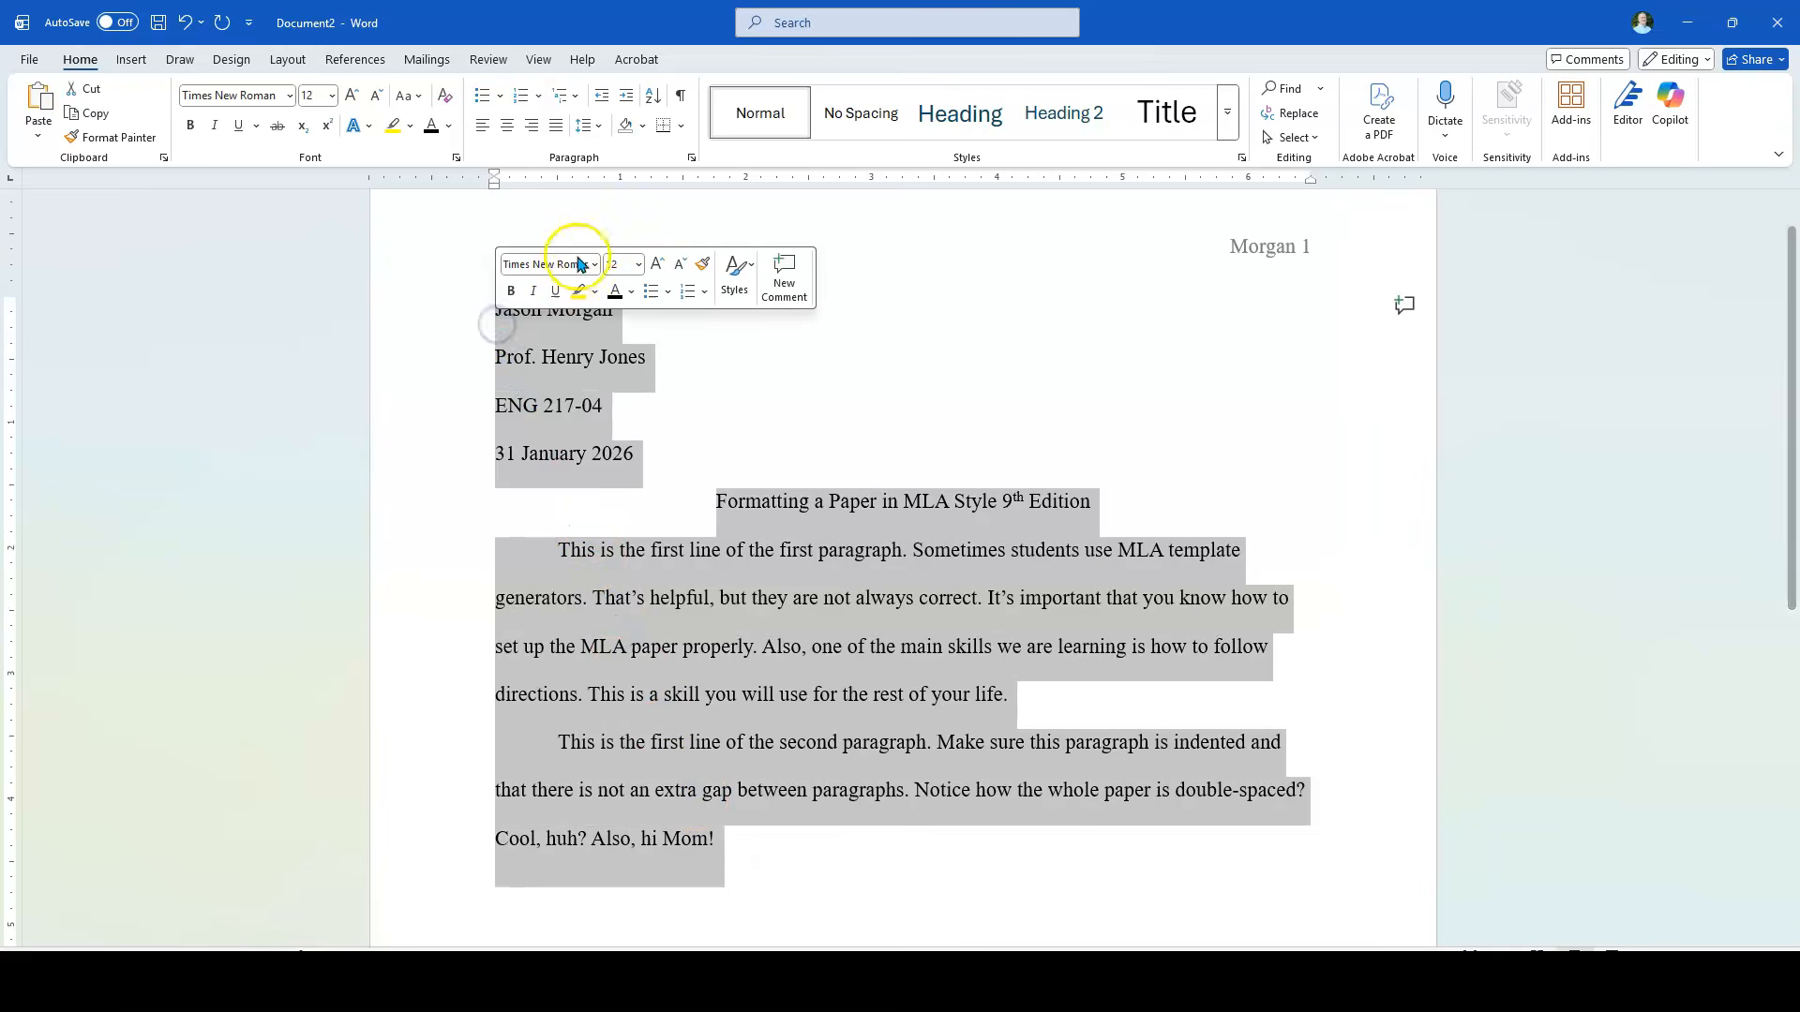
left_click(691, 158)
left_click(735, 543)
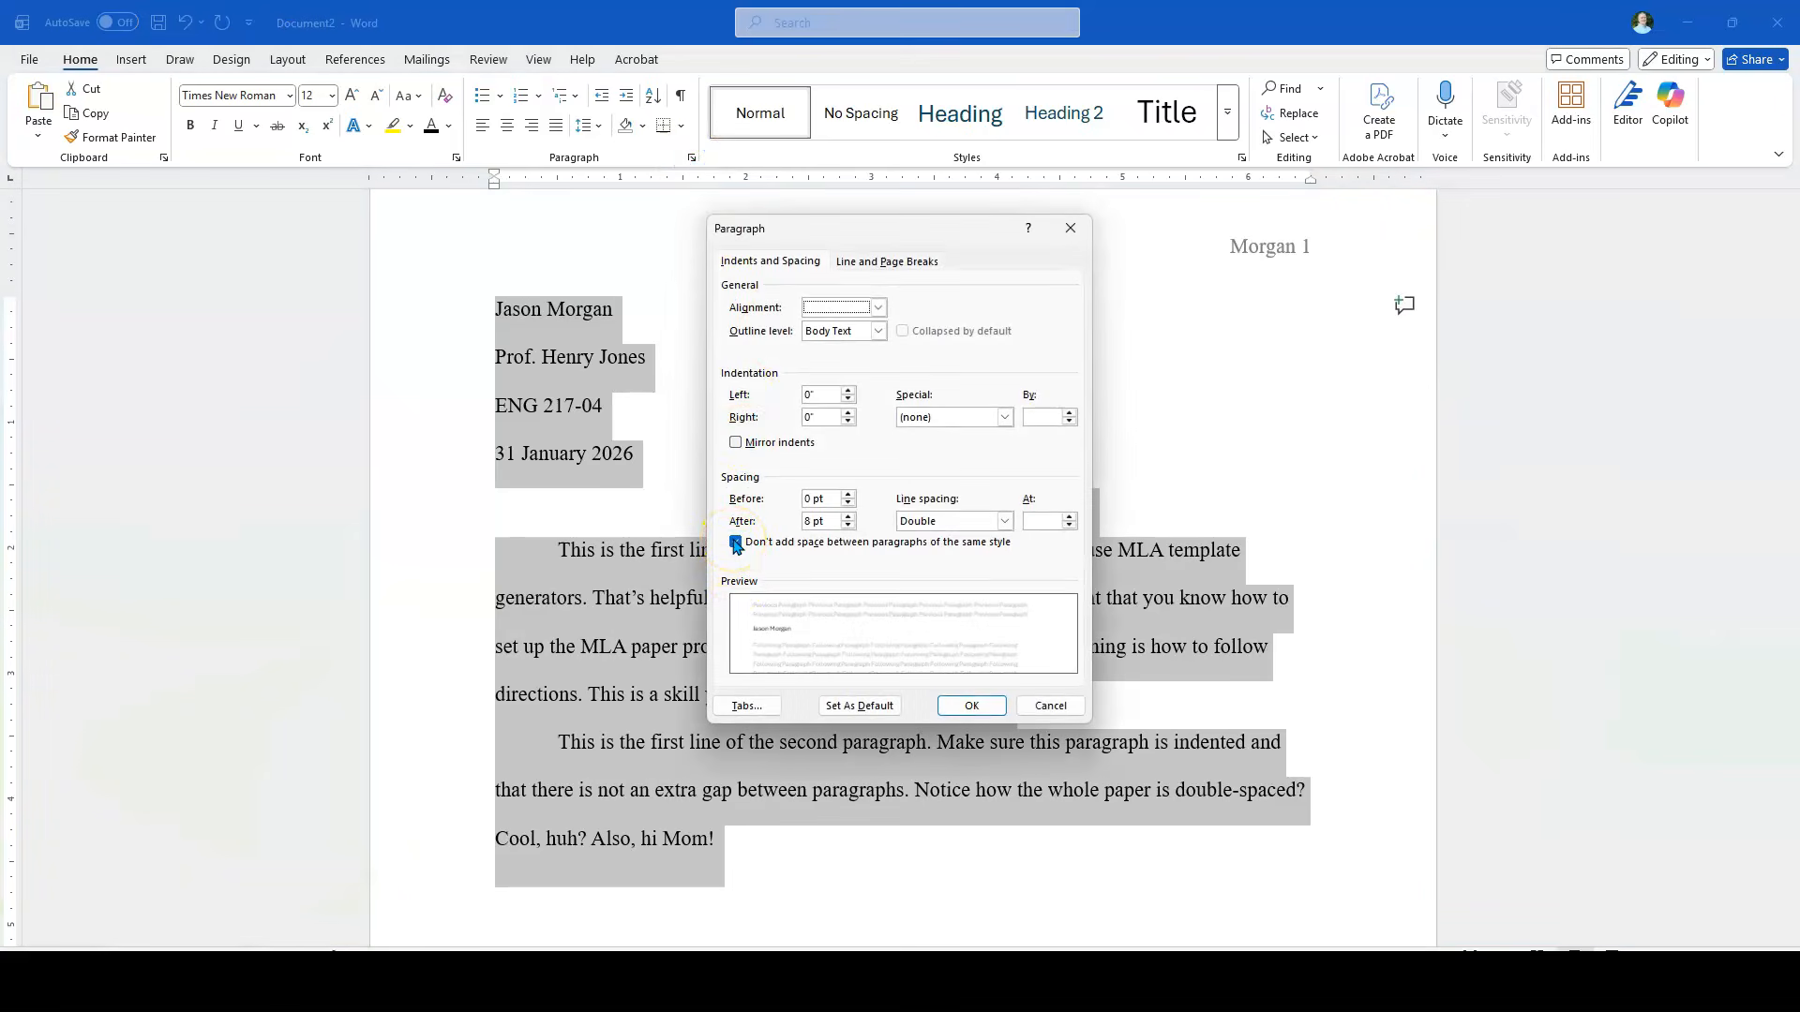
left_click(973, 708)
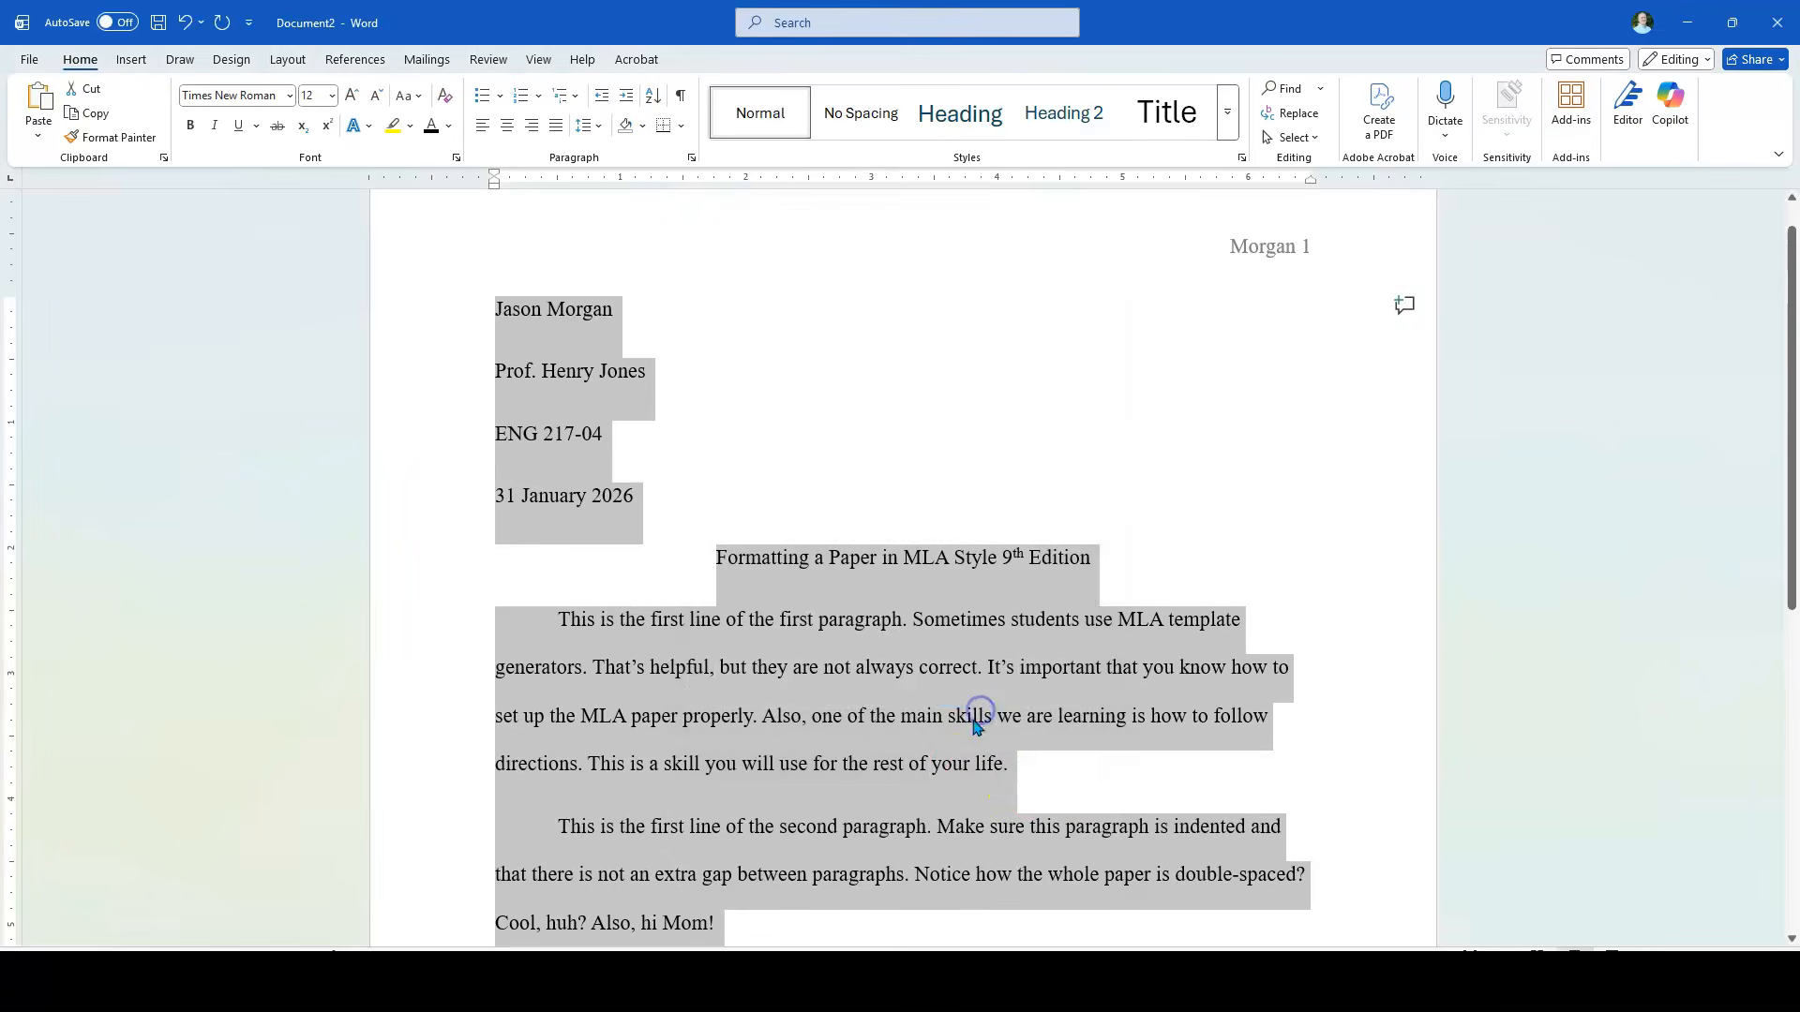
left_click(1060, 785)
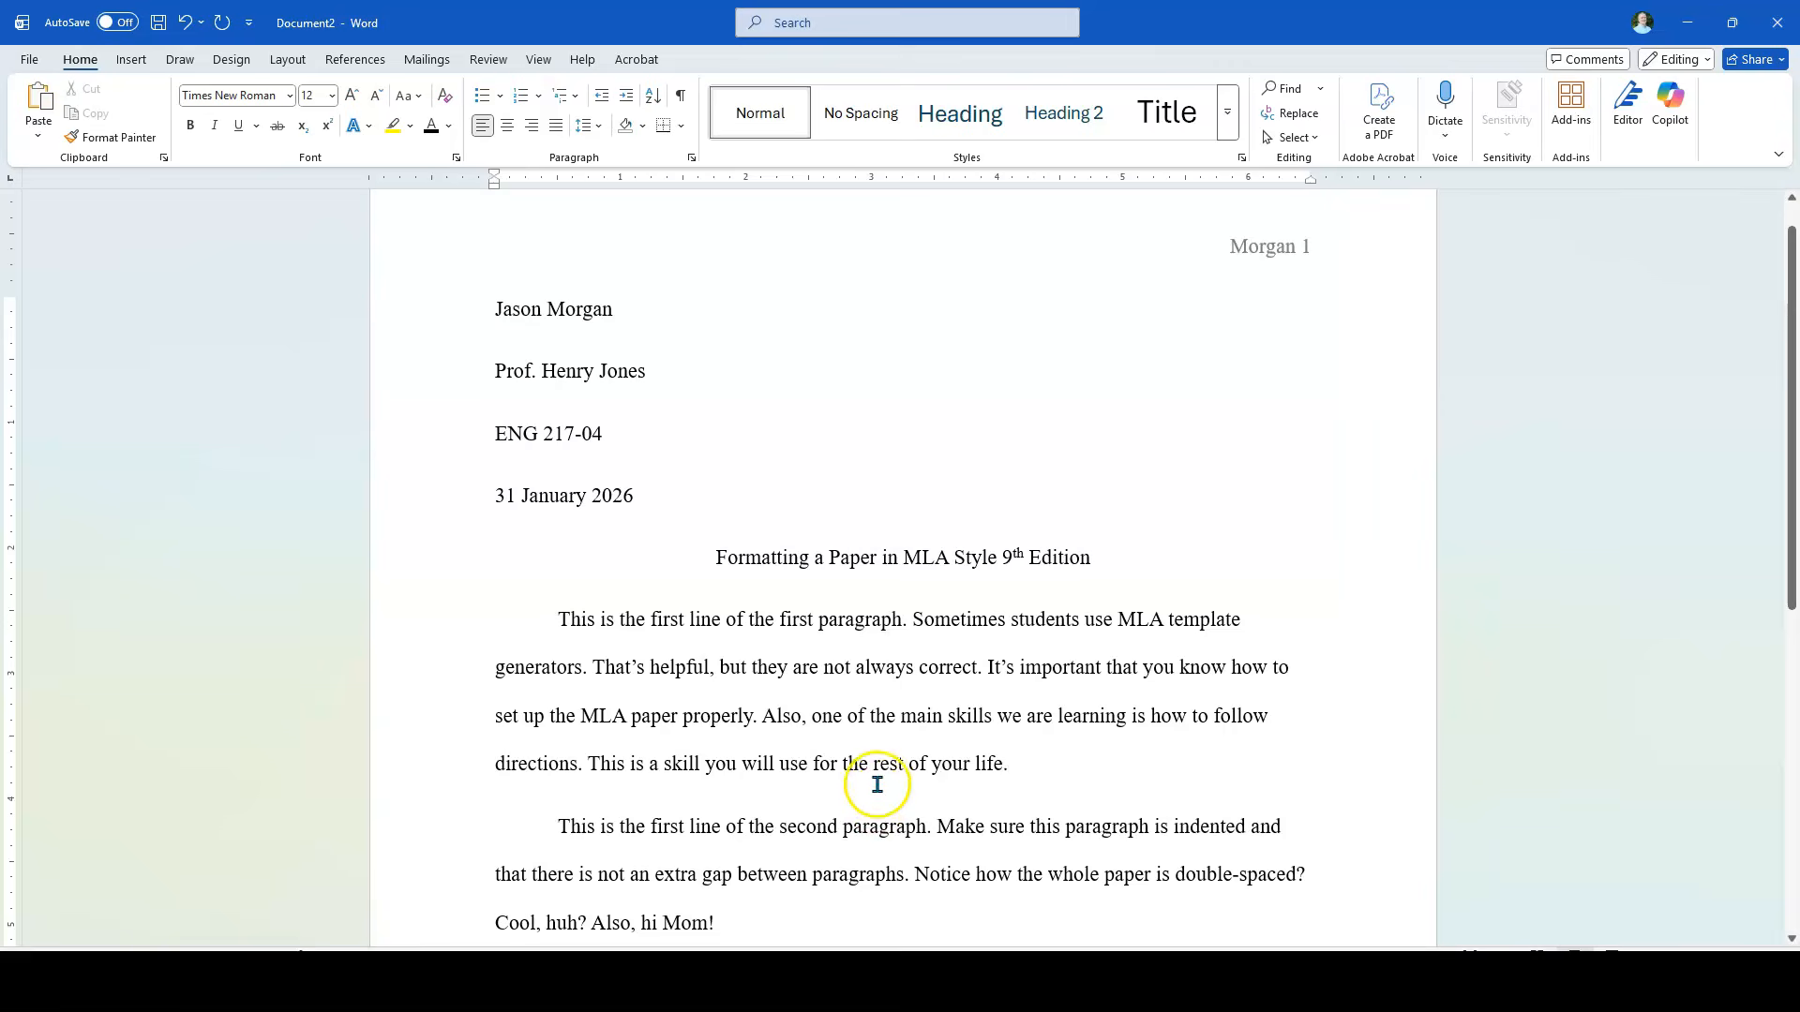
Step: Turn on "Don't add space between paragraphs of the same style" for the heading block, title and both body paragraphs
scroll(944, 815, "down", 1)
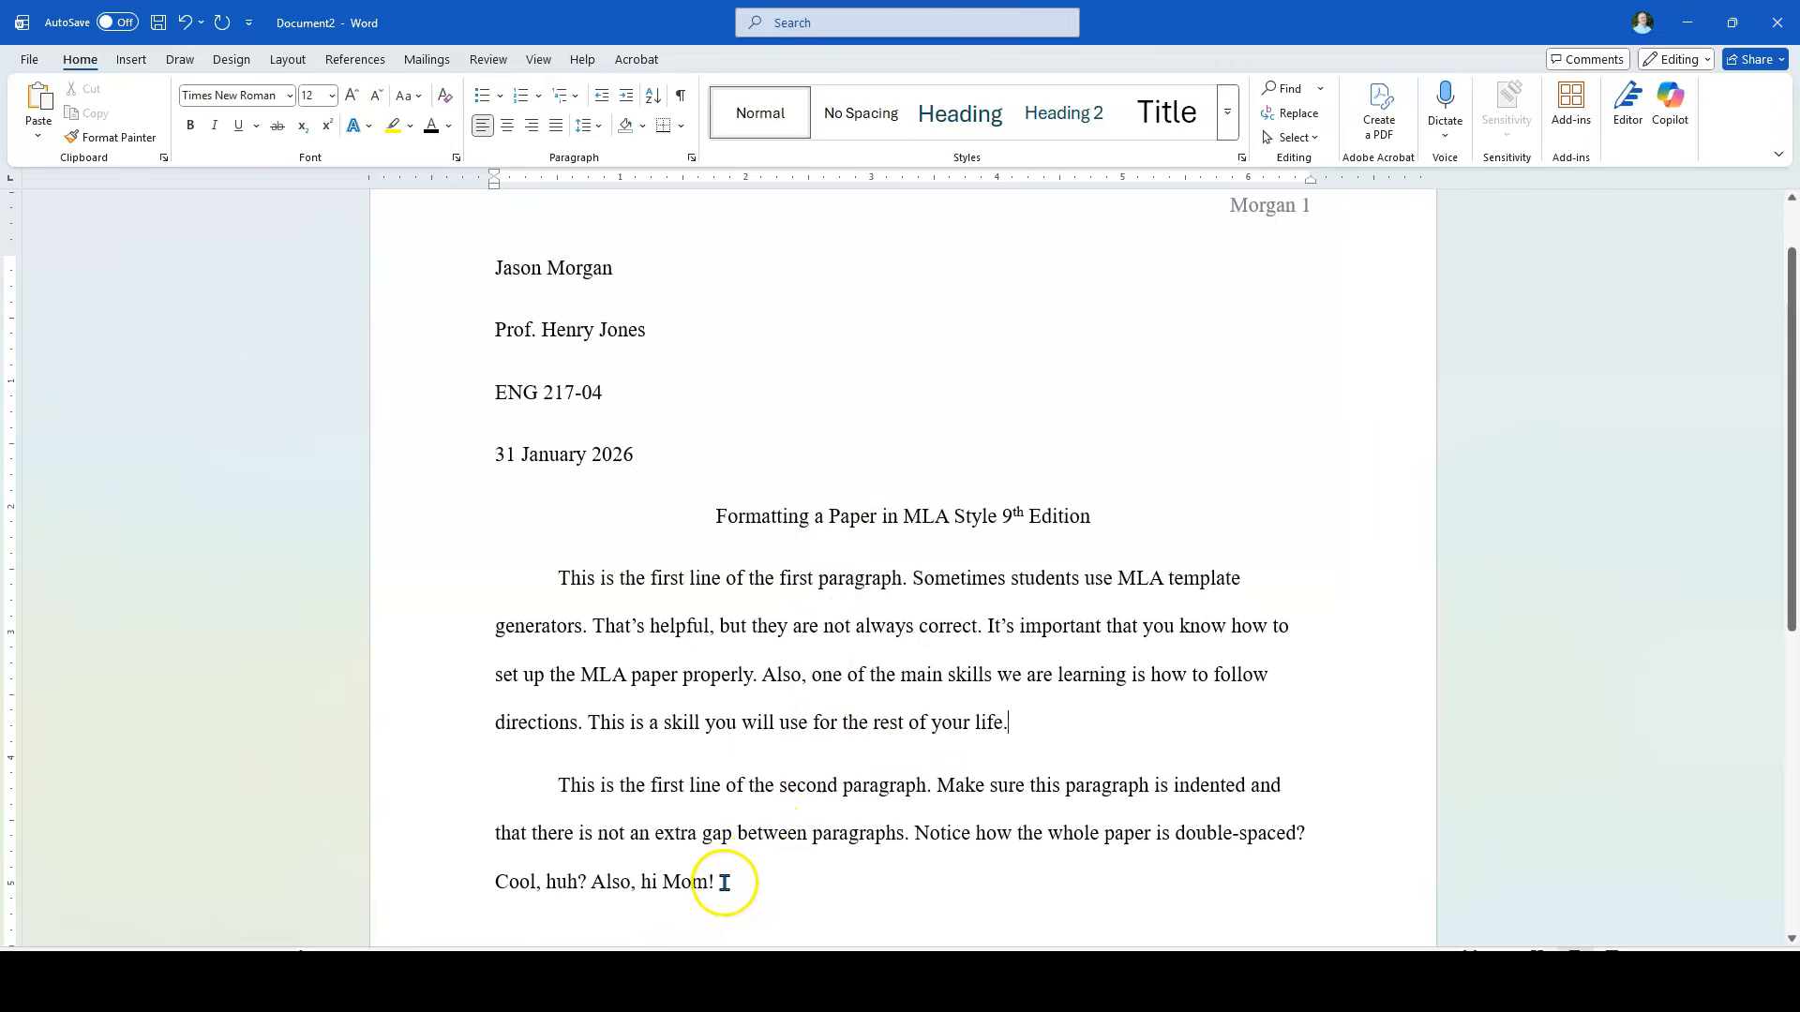
left_click_drag(718, 881, 497, 269)
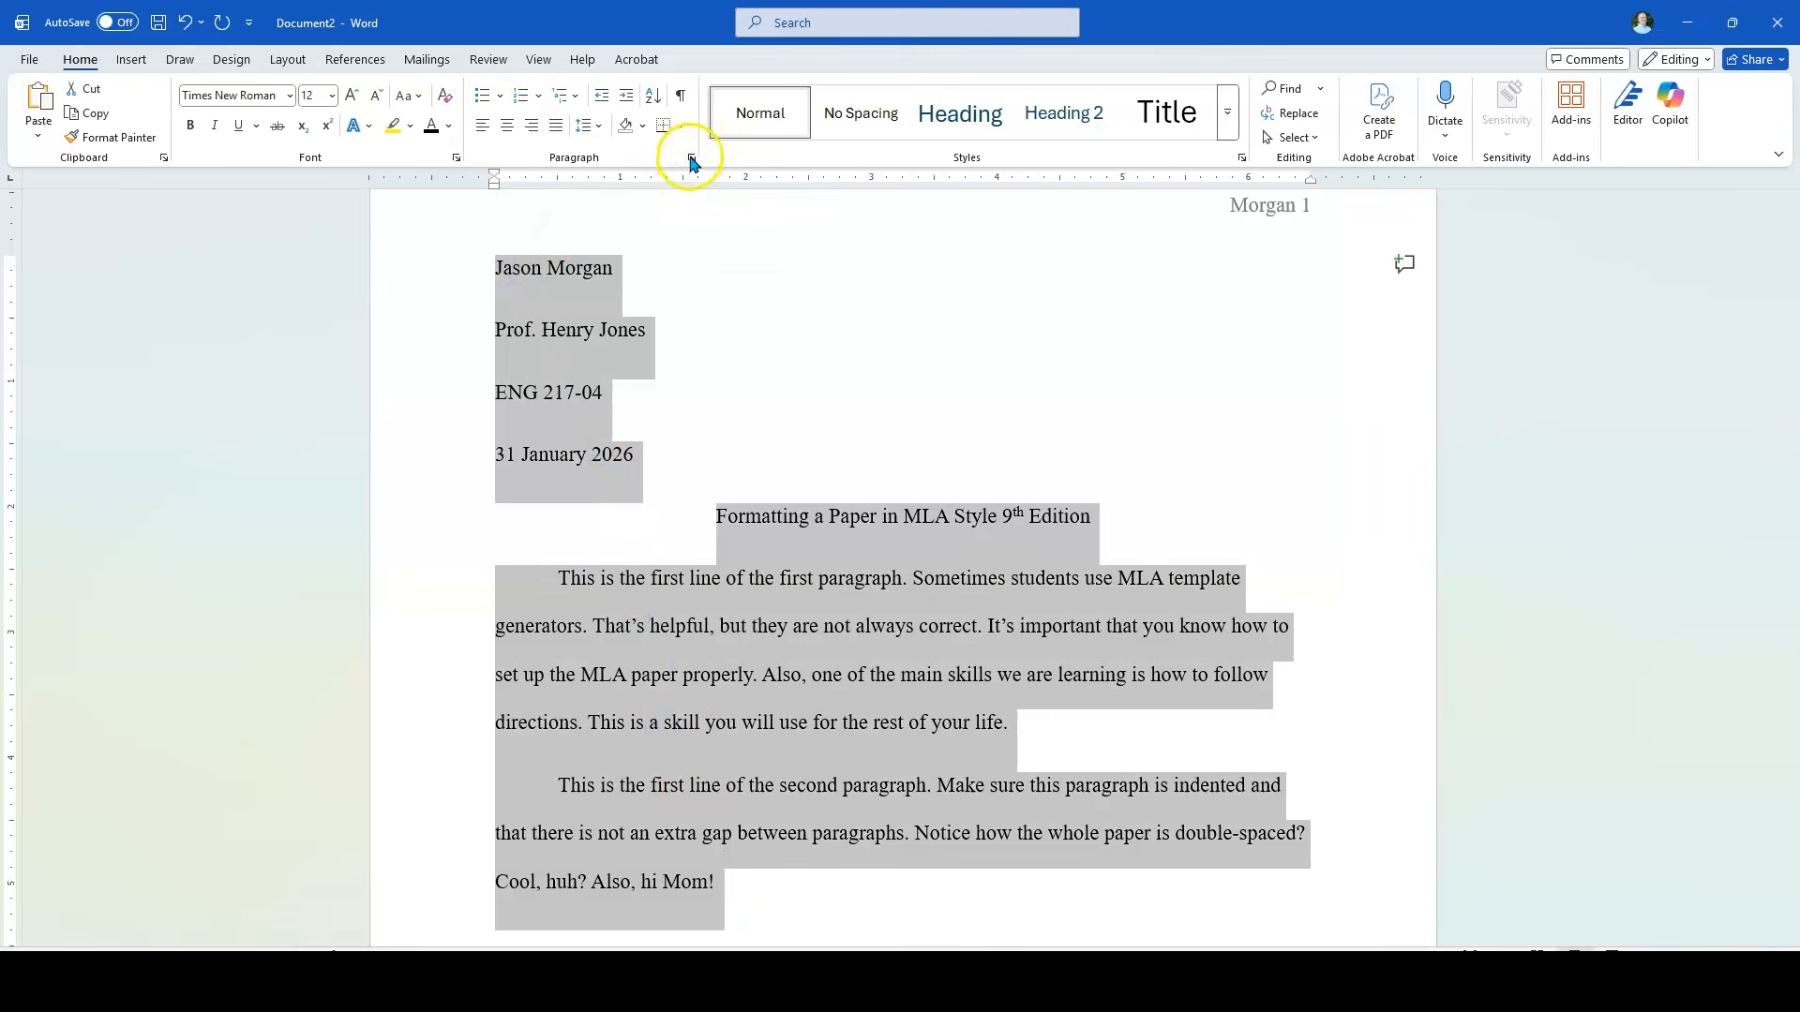
left_click(690, 158)
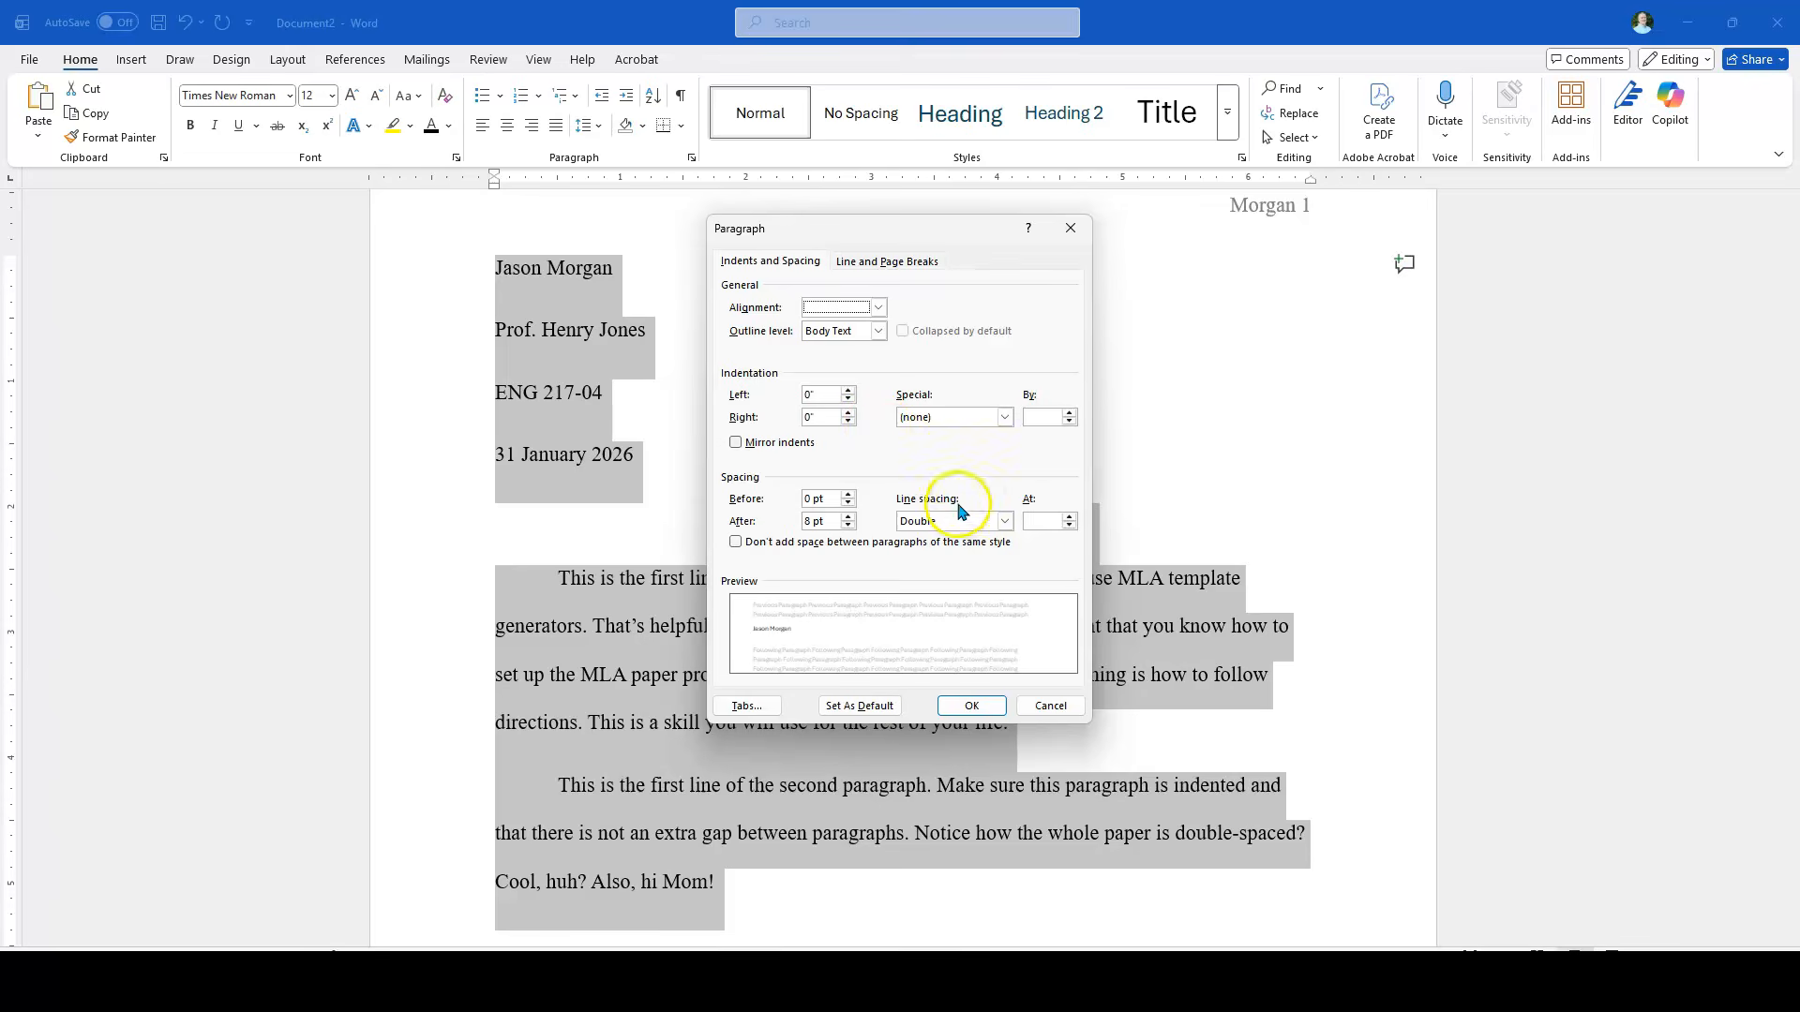
left_click(735, 542)
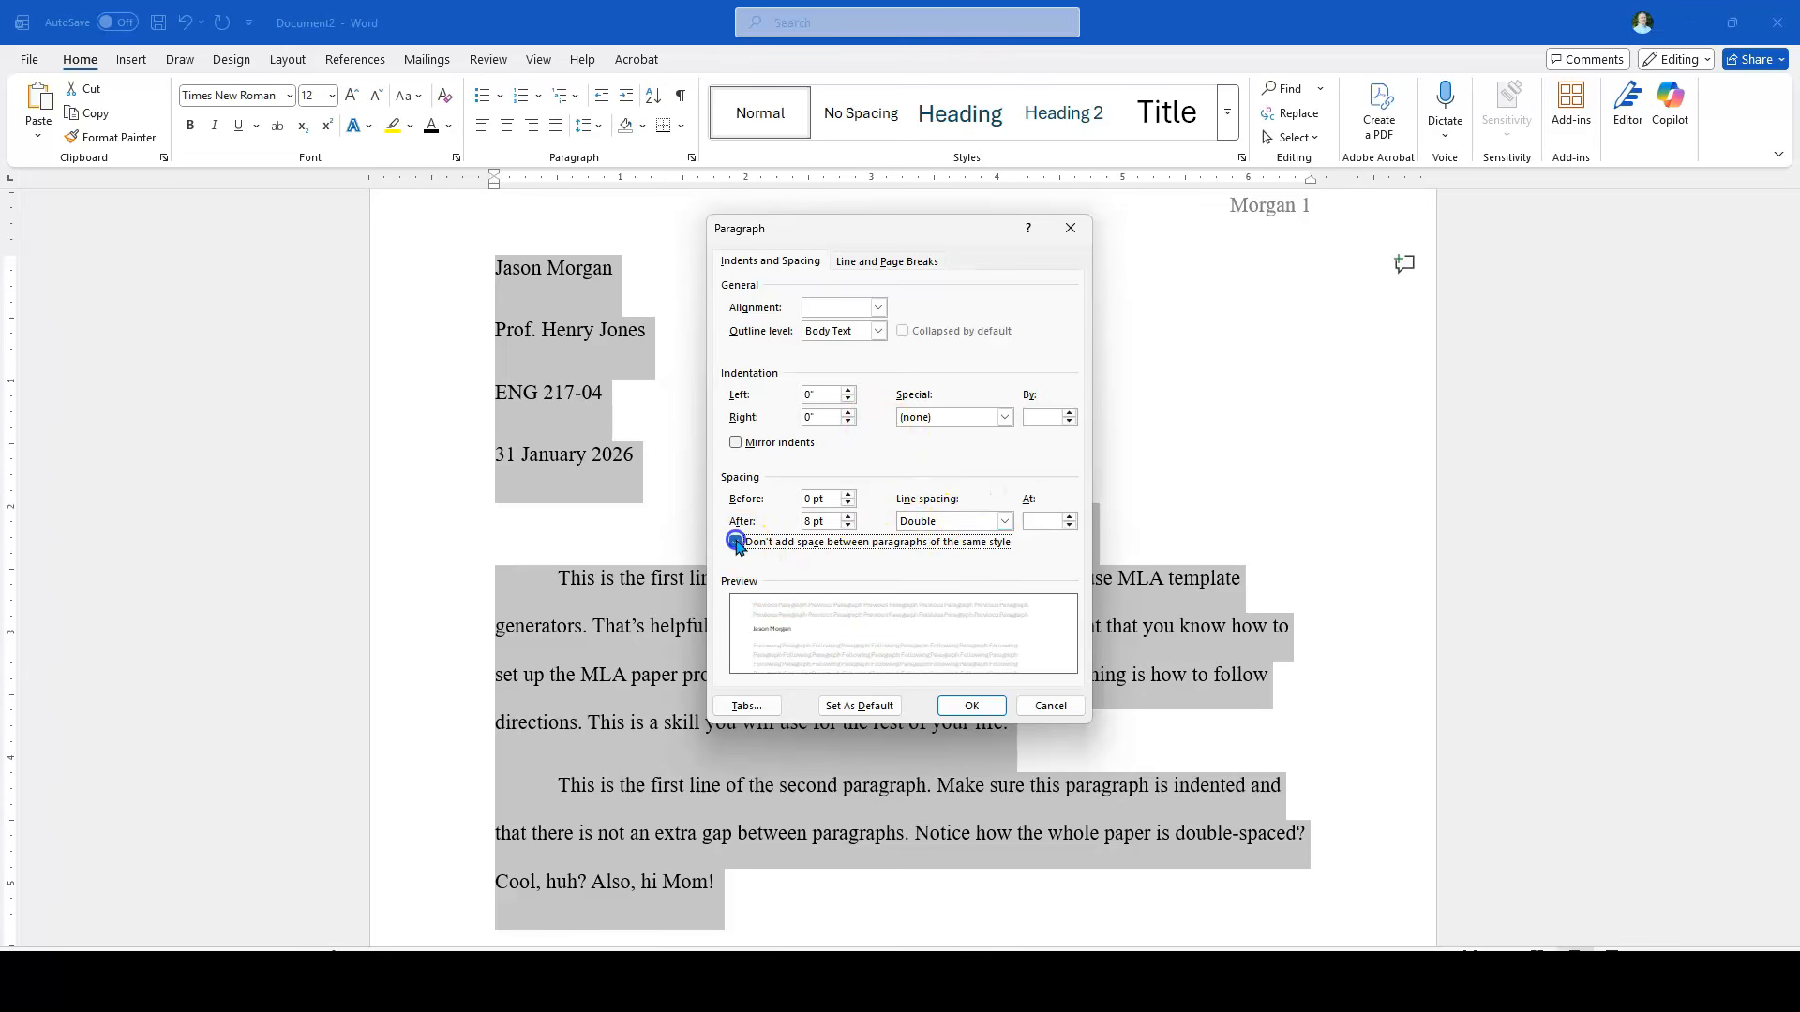
left_click(971, 706)
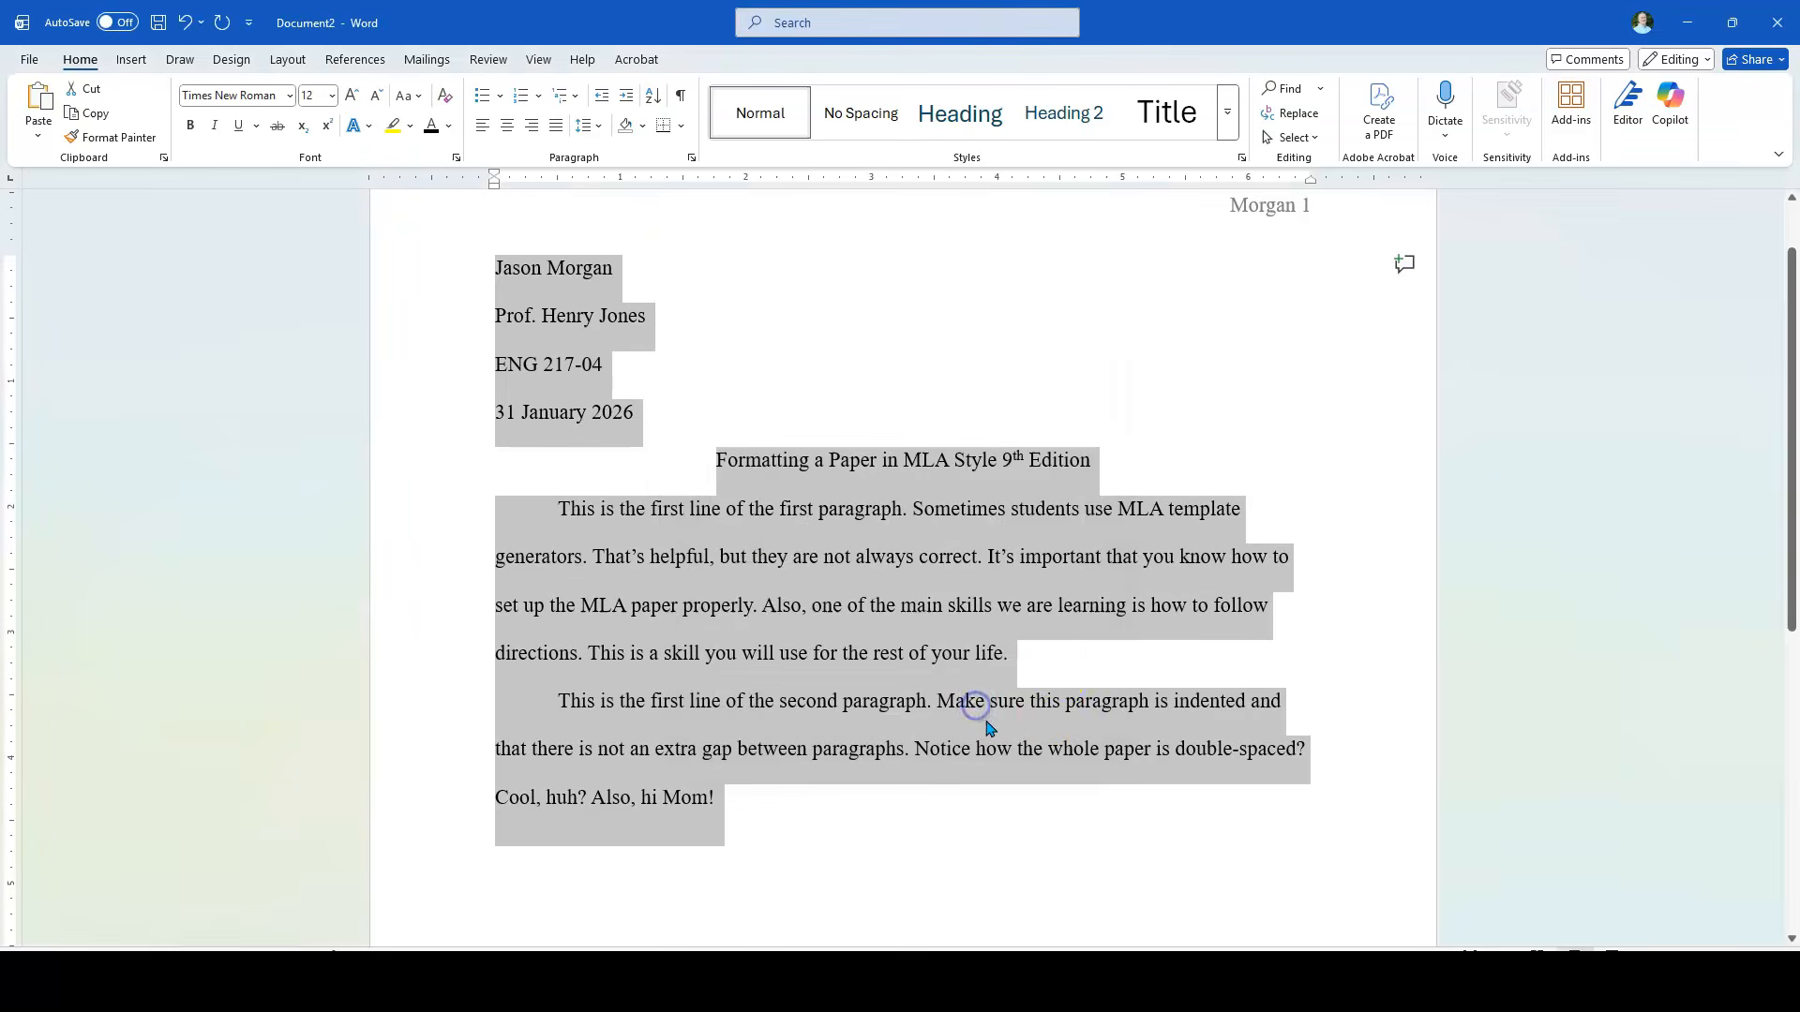
left_click(1041, 652)
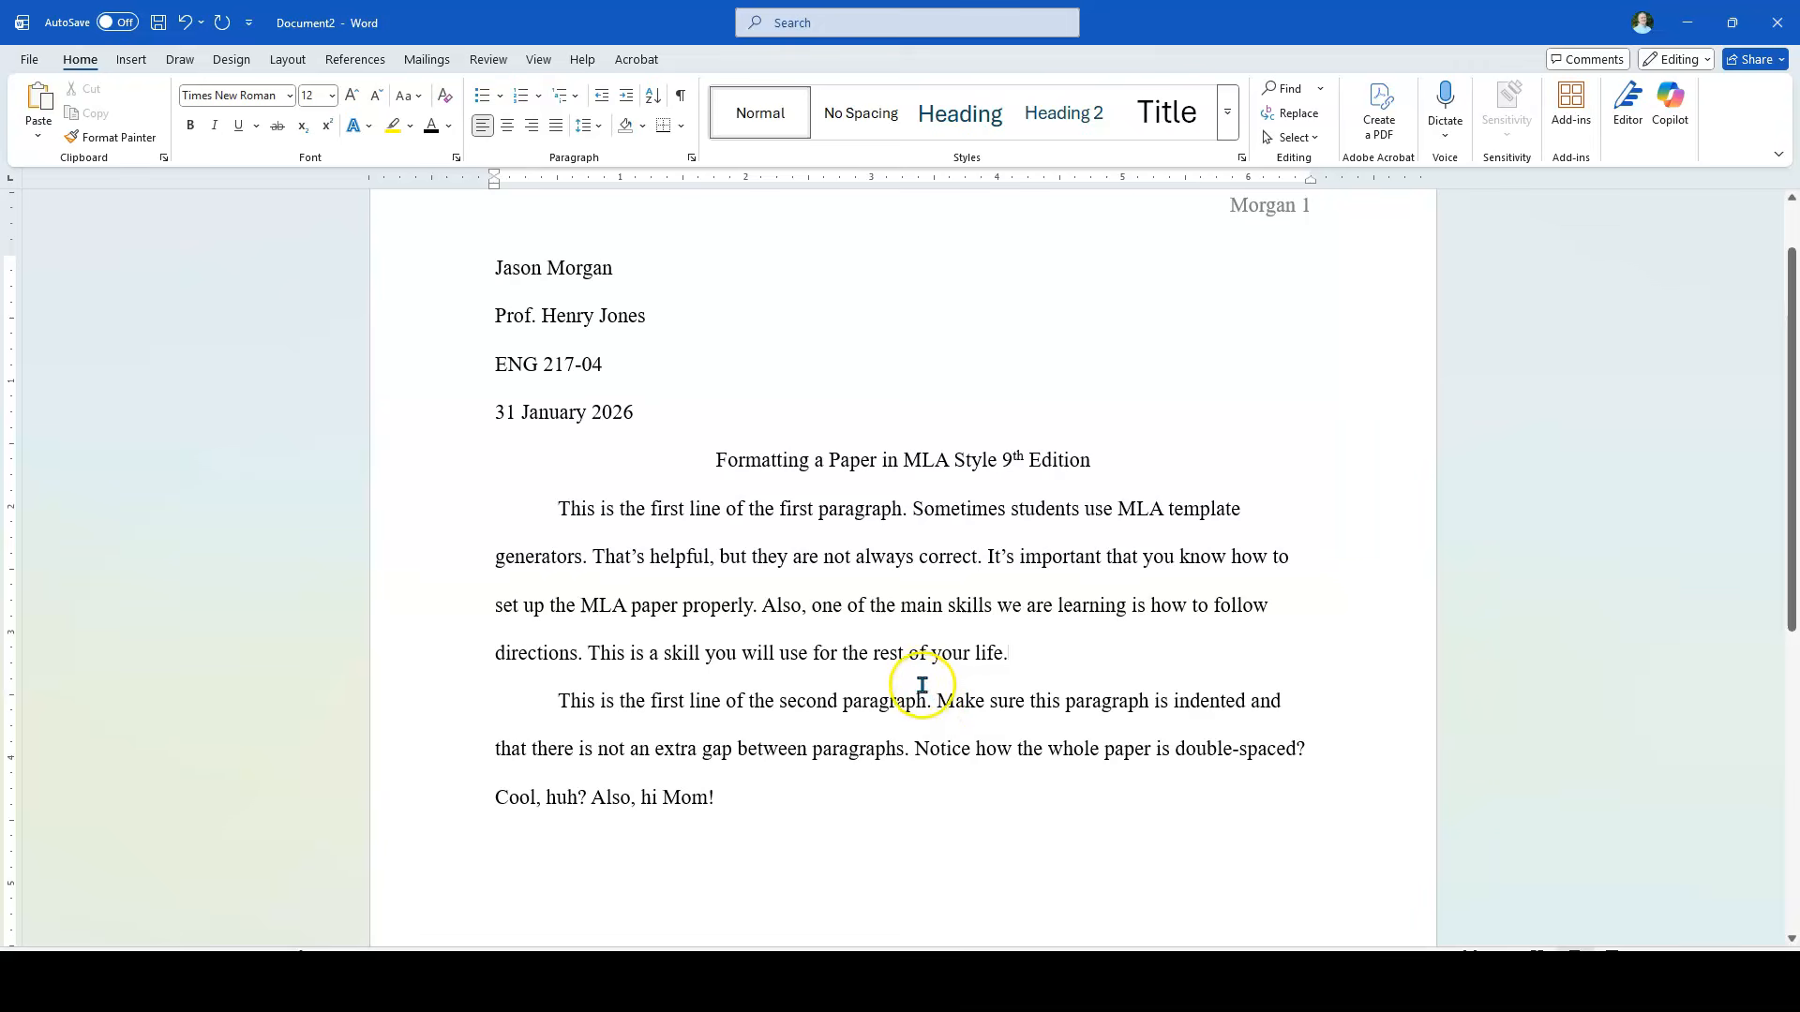
scroll(947, 684, "up", 1)
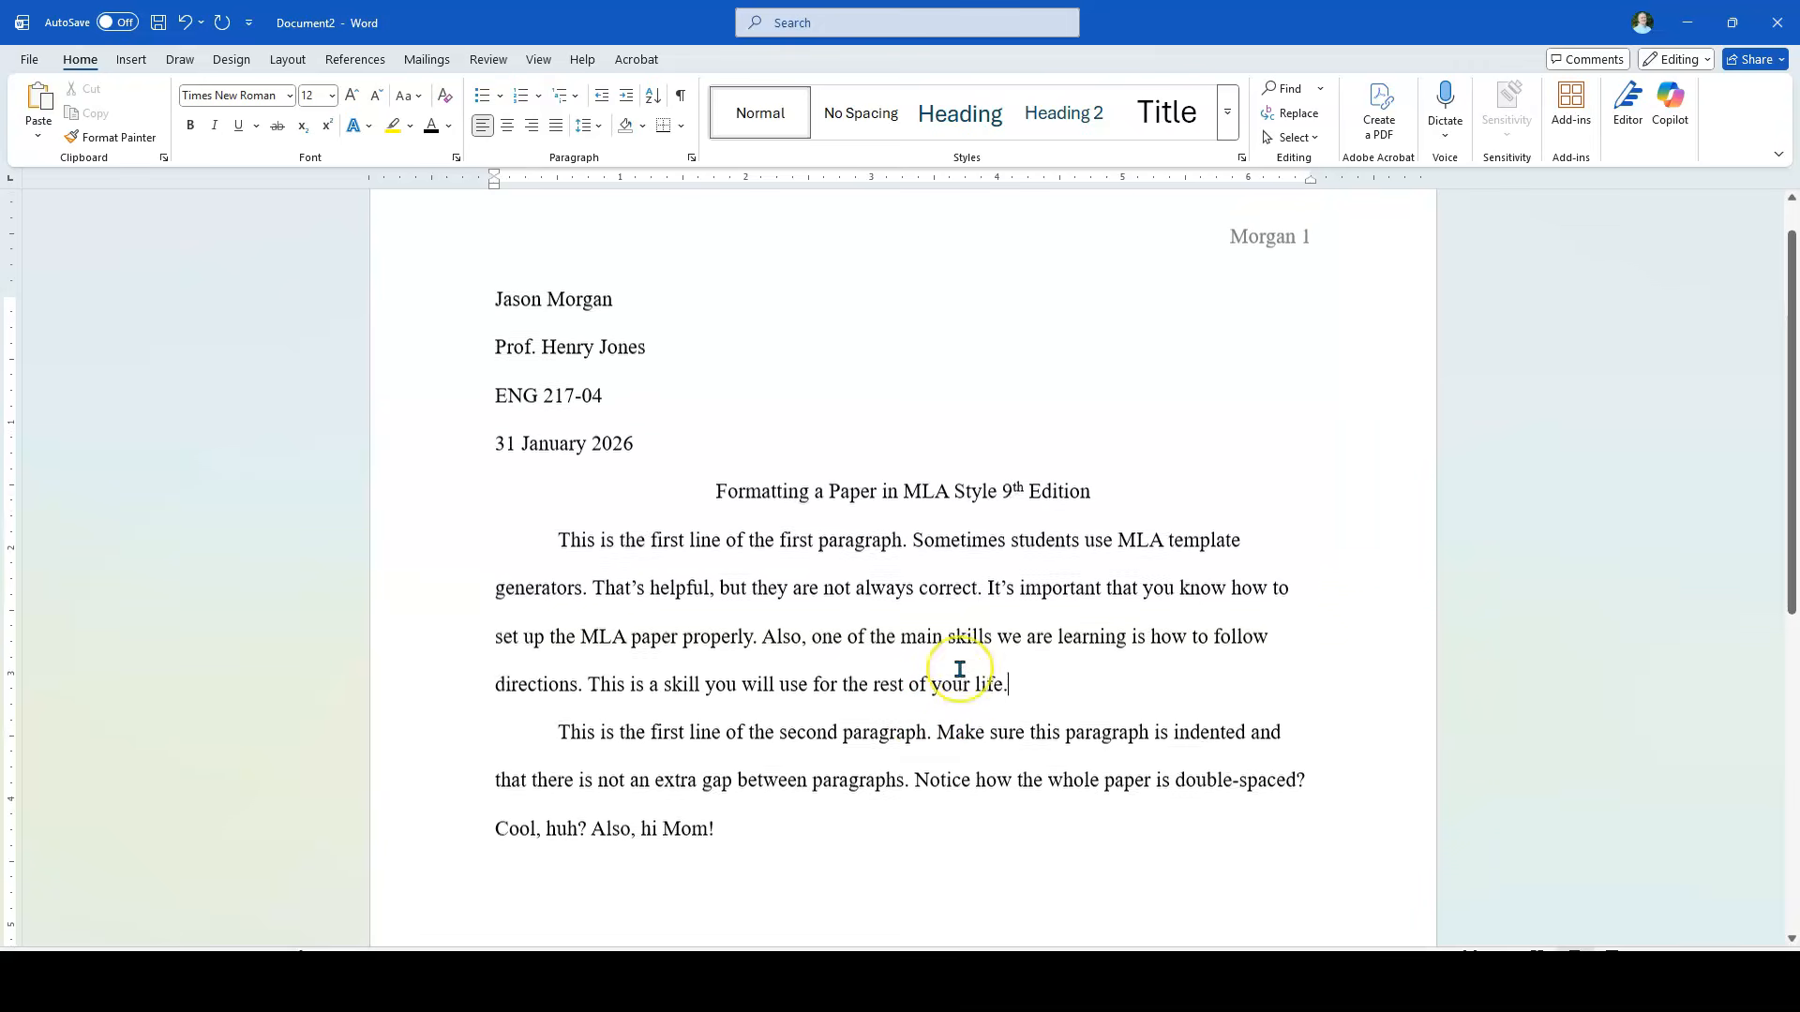